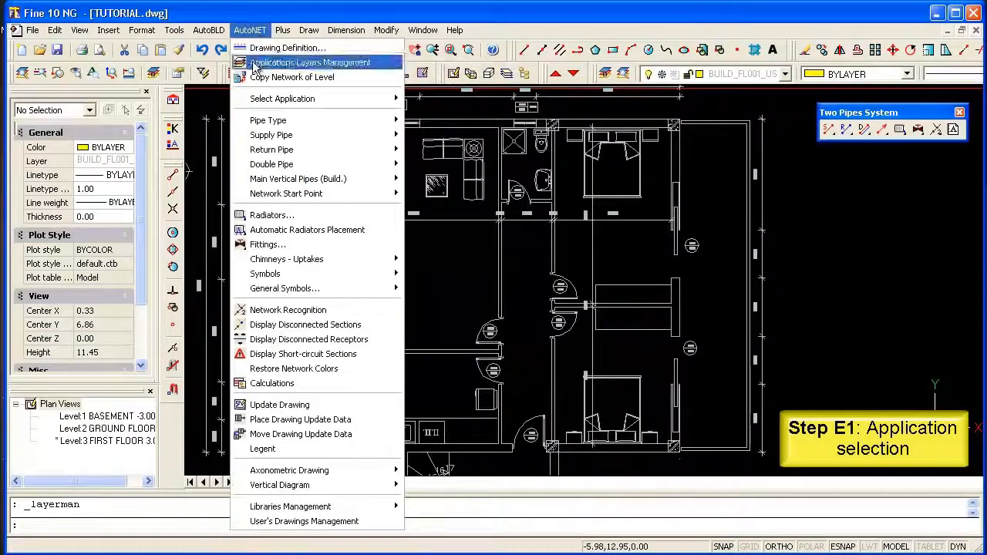
Switch the active application to Air Ducts and set the current elevation to 2.80.
{"action": "mouse_move", "coordinate": [357, 104]}
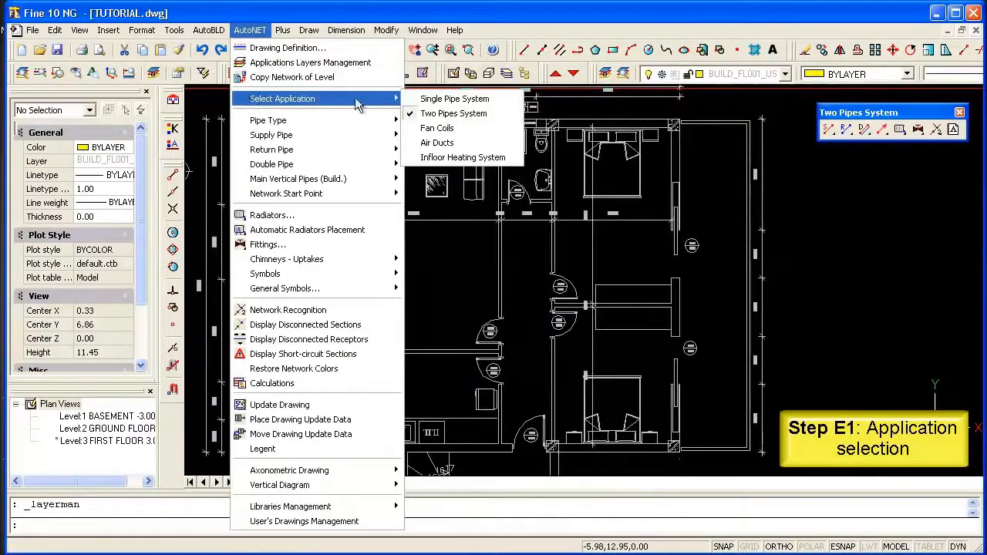
{"action": "left_click", "coordinate": [459, 143]}
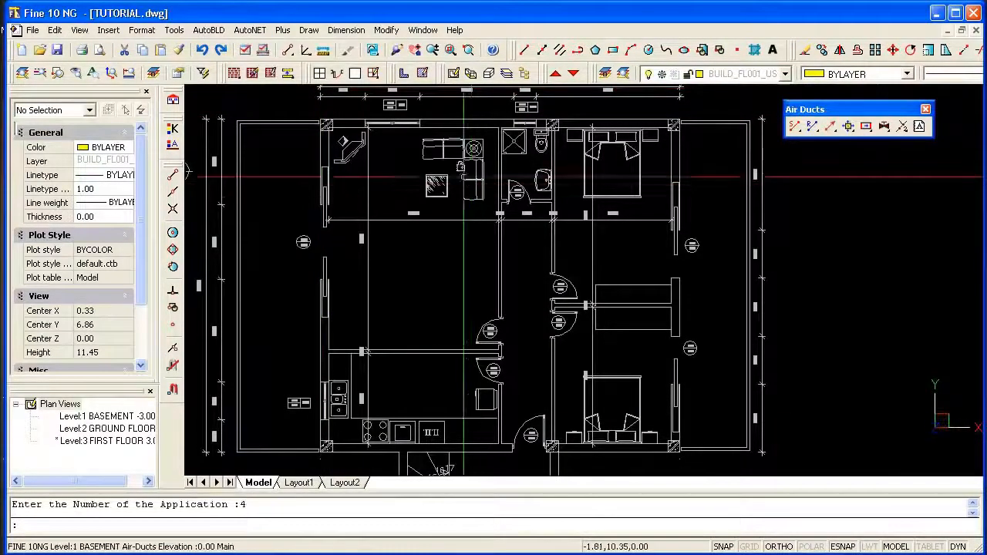
{"action": "left_click", "coordinate": [282, 30]}
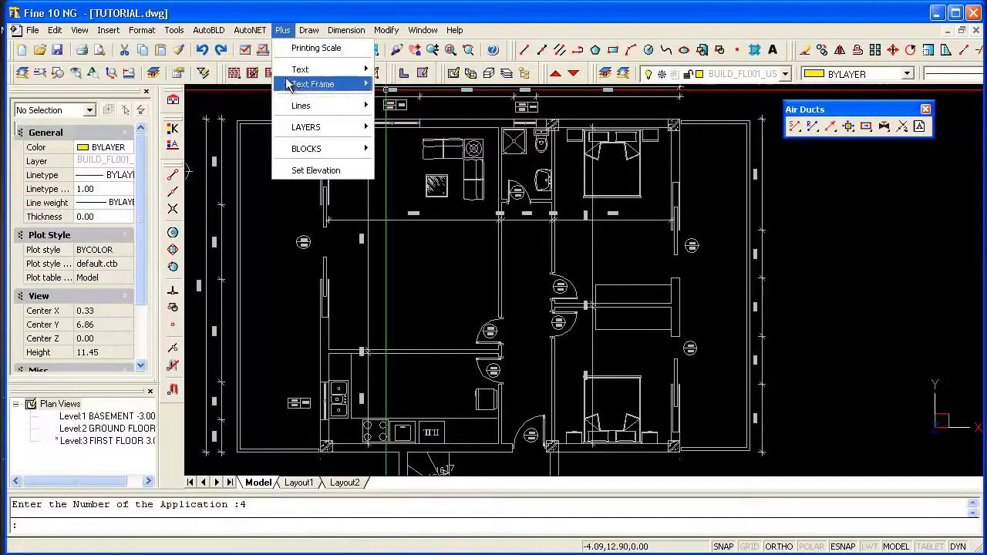
{"action": "left_click", "coordinate": [294, 177]}
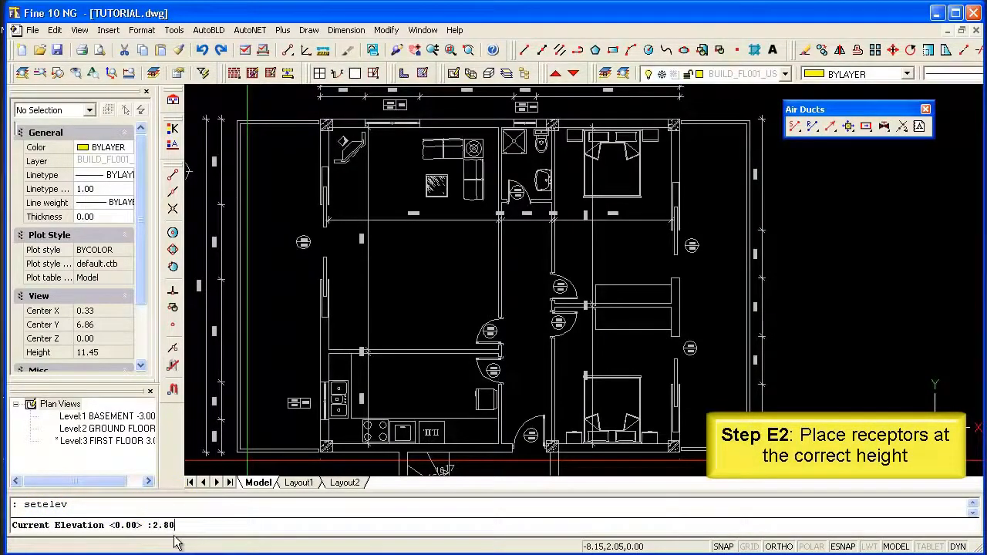
{"action": "type", "text": "2.80"}
{"action": "key", "text": "Return"}
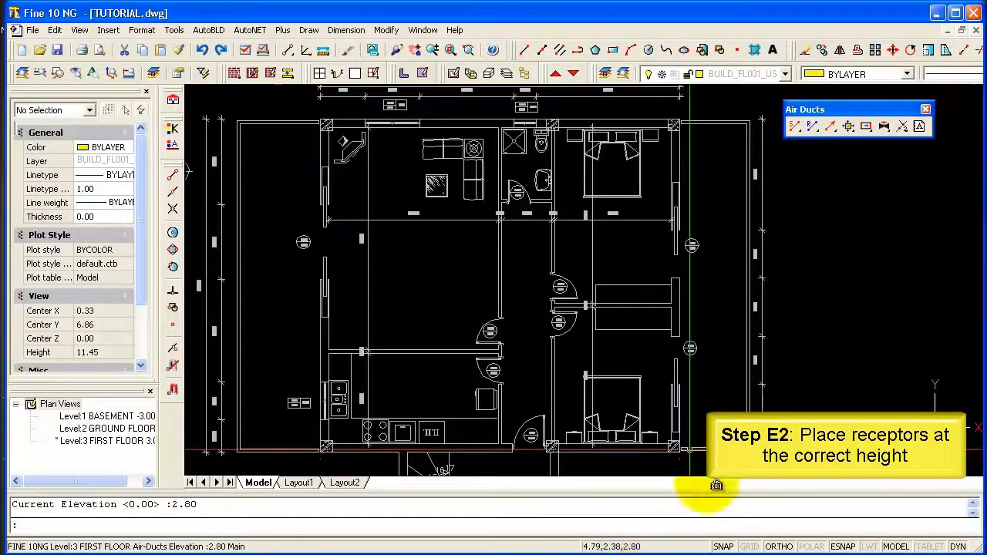
Insert a T2K grille at the kitchen wall beside the corridor, oriented to blow into the kitchen.
{"action": "left_click", "coordinate": [849, 126]}
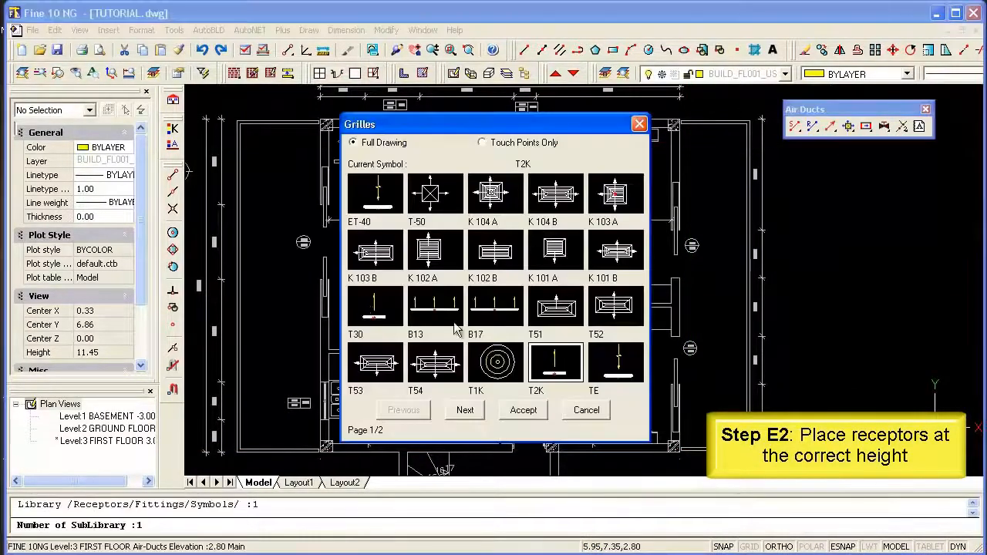
{"action": "left_click", "coordinate": [463, 413]}
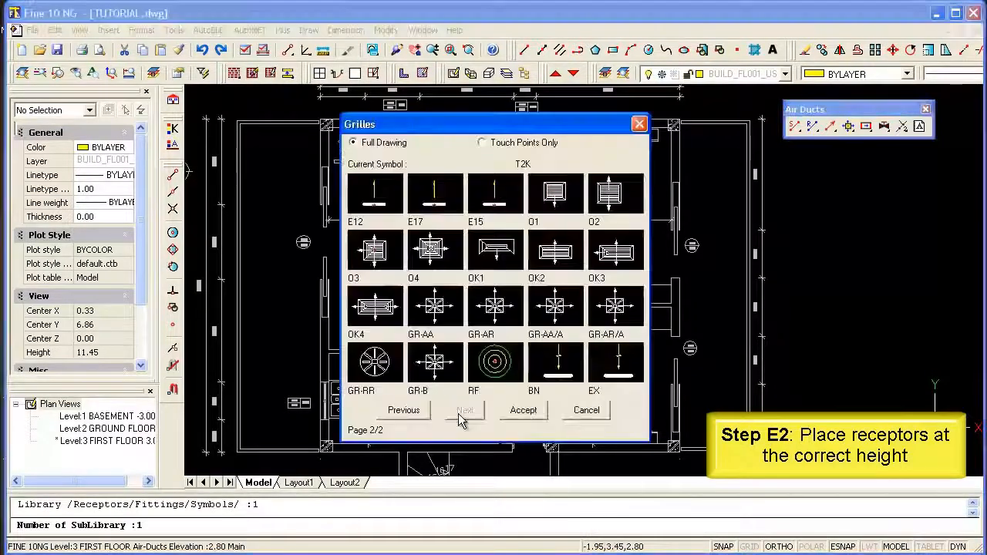
{"action": "left_click", "coordinate": [405, 413]}
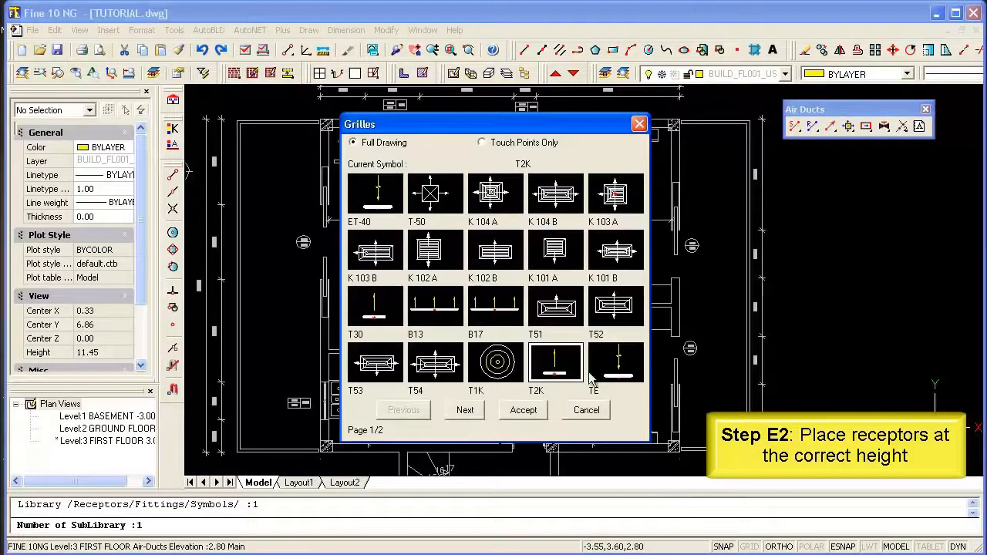
{"action": "left_click", "coordinate": [525, 412]}
{"action": "scroll", "coordinate": [488, 408], "scroll_direction": "up", "scroll_amount": 6}
{"action": "middle_click_drag", "start_coordinate": [489, 407], "coordinate": [489, 322]}
{"action": "key", "text": "F3"}
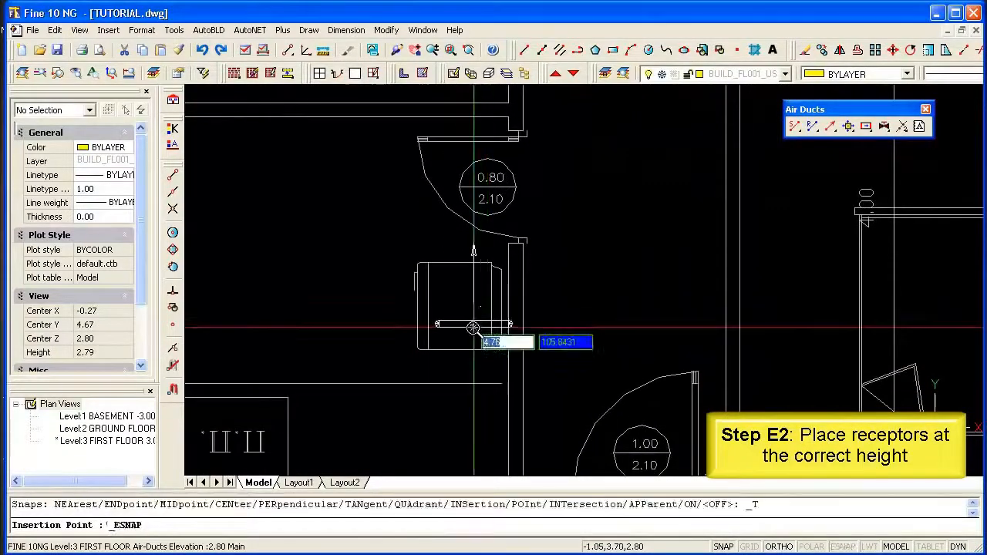
{"action": "left_click", "coordinate": [488, 303]}
{"action": "key", "text": "F8"}
{"action": "left_click", "coordinate": [452, 249]}
{"action": "scroll", "coordinate": [557, 308], "scroll_direction": "down", "scroll_amount": 2}
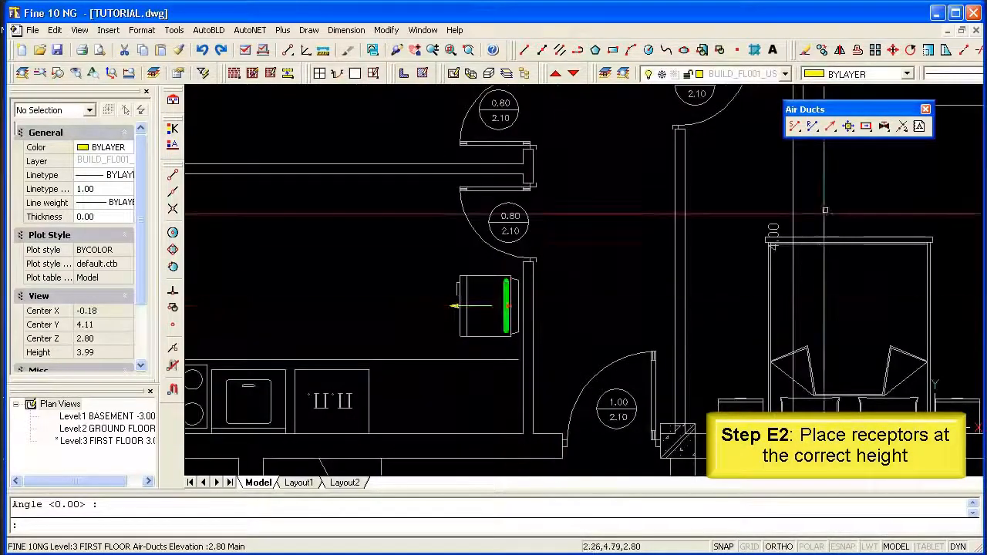
Insert a round RF grille in the hallway between the kitchen and the lower bedroom.
{"action": "left_click", "coordinate": [849, 127]}
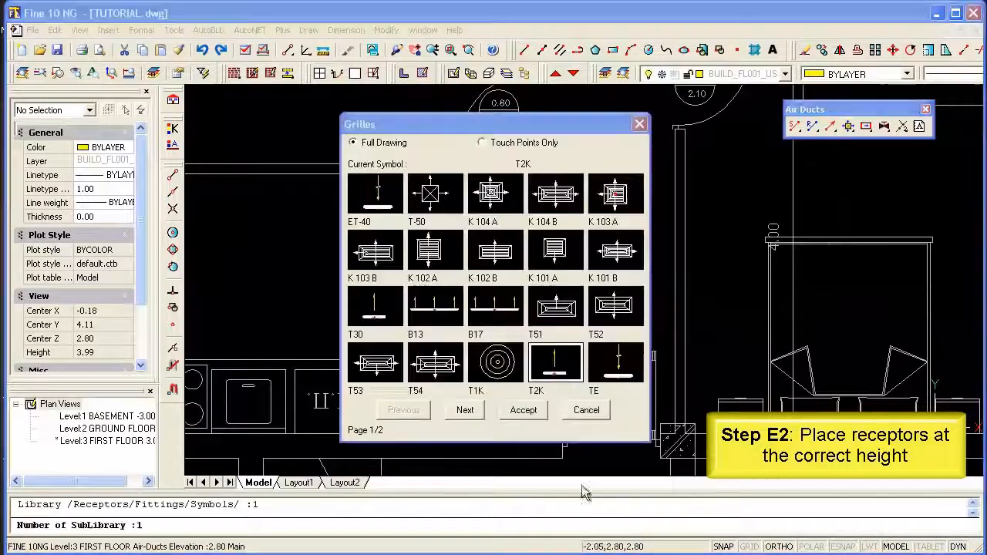
{"action": "left_click", "coordinate": [479, 411]}
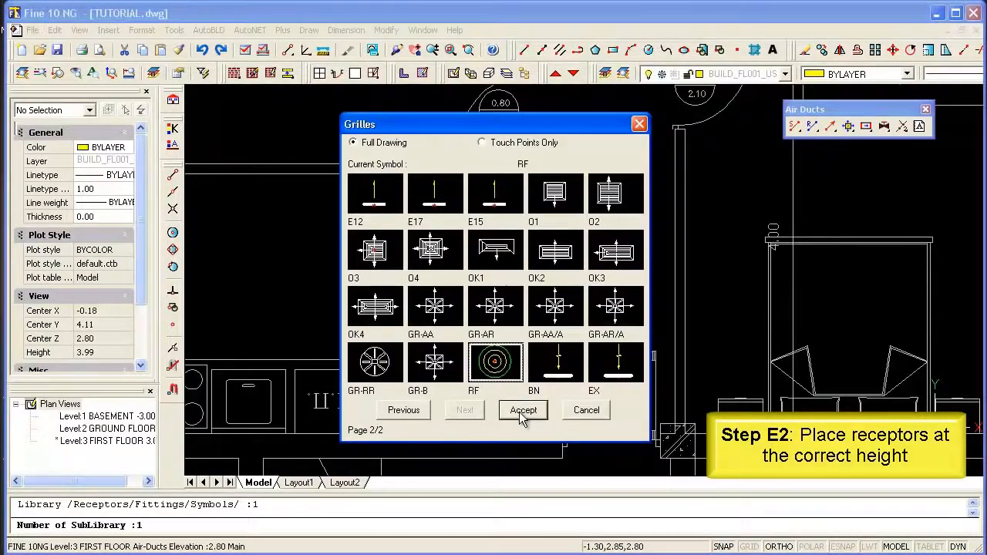
{"action": "left_click", "coordinate": [522, 411]}
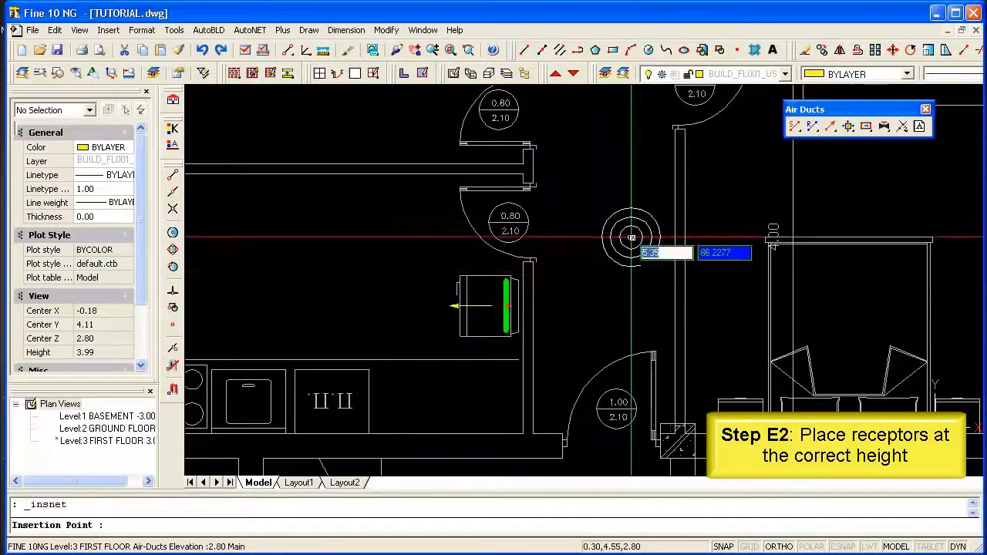
{"action": "left_click", "coordinate": [633, 237]}
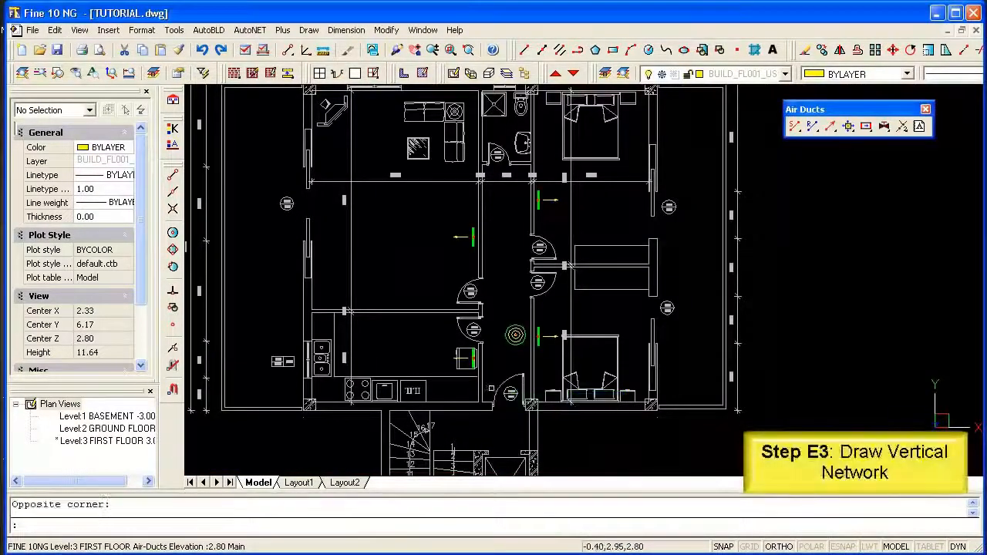
Draw the vertical supply duct between the staircase and the entrance door, with the first point at height -0.20.
{"action": "left_click", "coordinate": [831, 127]}
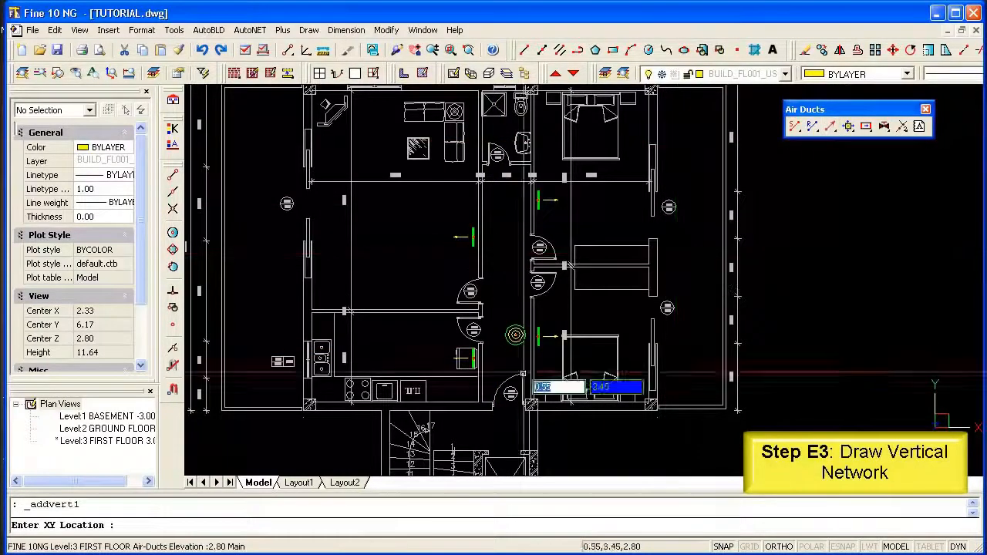
{"action": "middle_click_drag", "start_coordinate": [517, 407], "coordinate": [520, 284]}
{"action": "scroll", "coordinate": [496, 310], "scroll_direction": "up", "scroll_amount": 2}
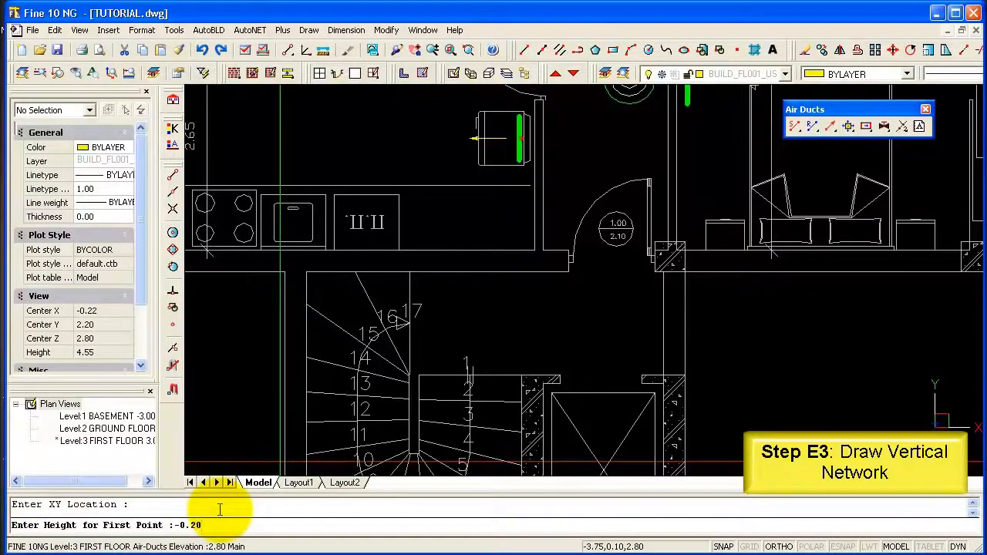
{"action": "key", "text": "Return"}
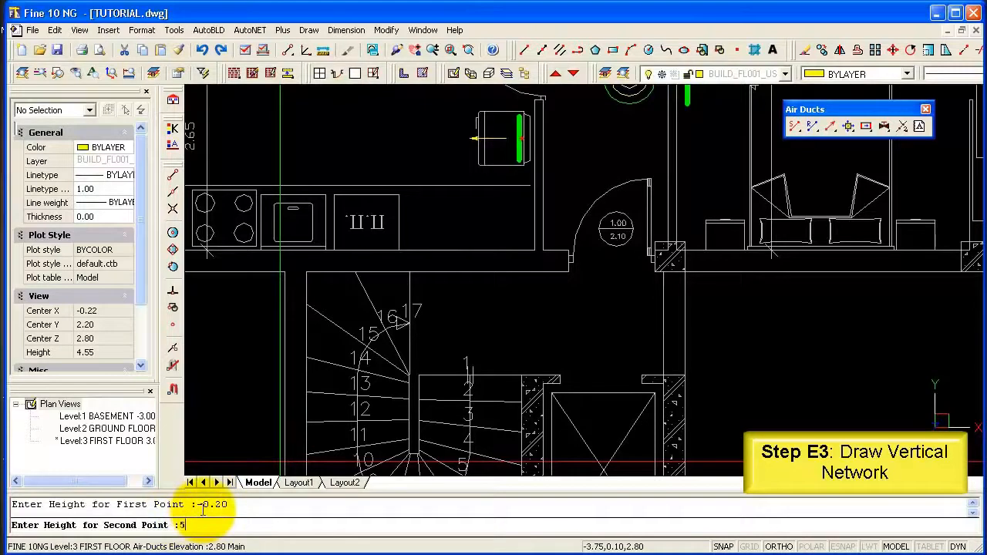
{"action": "key", "text": "Return"}
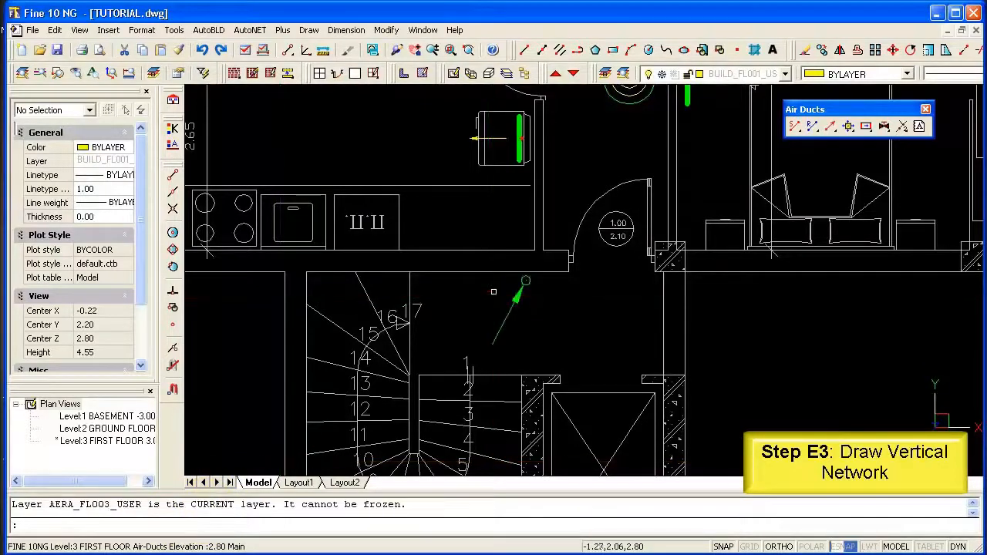
Draw the vertical return duct beside the supply riser on its staircase side, with the first point at height -0.20.
{"action": "left_click", "coordinate": [830, 126]}
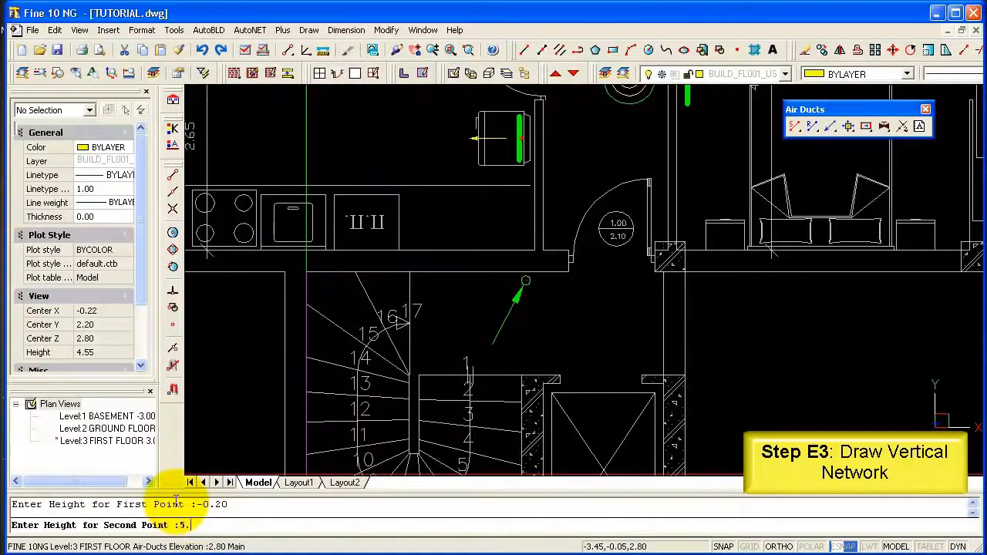
{"action": "key", "text": "Return"}
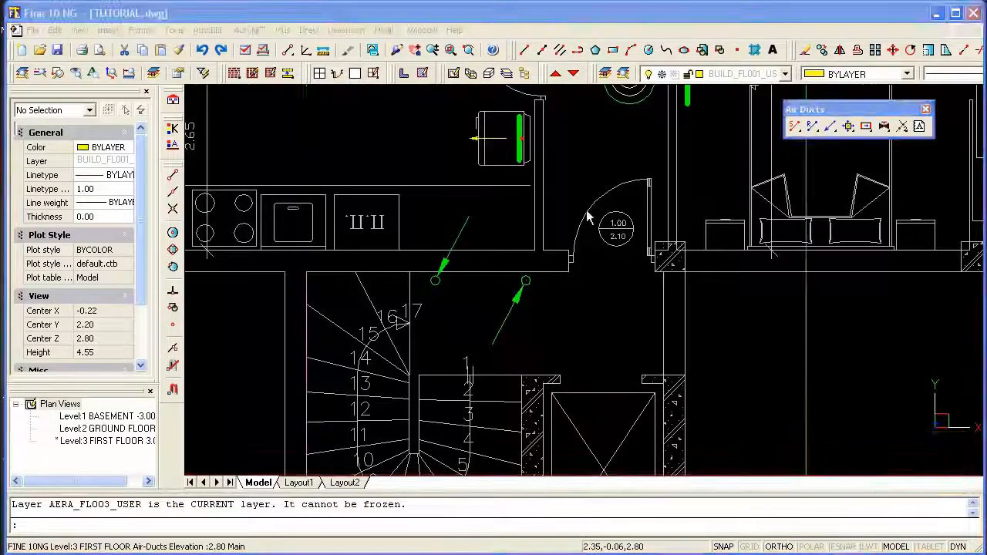
{"action": "left_click", "coordinate": [593, 202]}
Draw the main supply air duct from the bathroom door along the hallway, past the entrance, and perpendicular to the supply riser.
{"action": "scroll", "coordinate": [584, 195], "scroll_direction": "down", "scroll_amount": 3}
{"action": "mouse_move", "coordinate": [588, 170]}
{"action": "middle_mouse_down"}
{"action": "mouse_move", "coordinate": [589, 216]}
{"action": "mouse_move", "coordinate": [549, 378]}
{"action": "middle_mouse_up"}
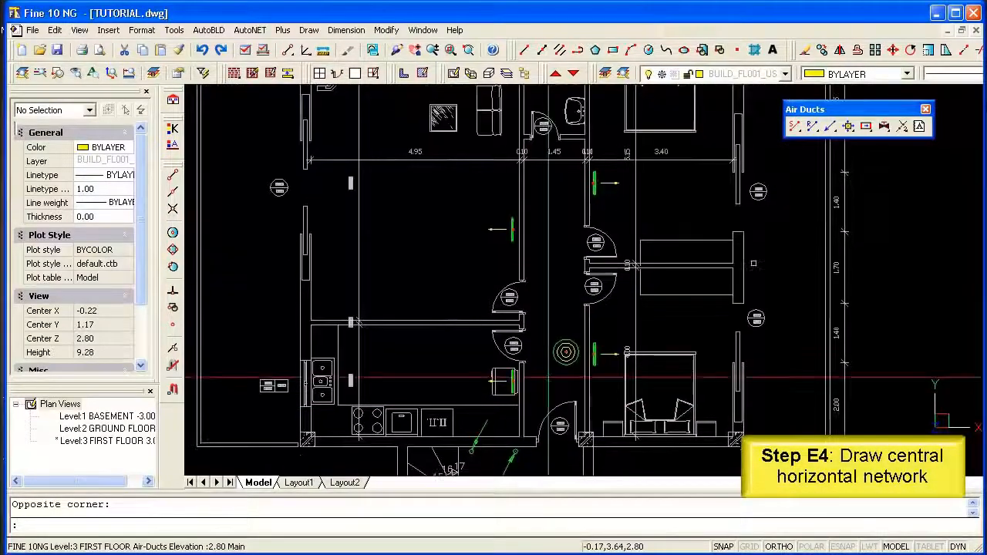
{"action": "left_click", "coordinate": [794, 145]}
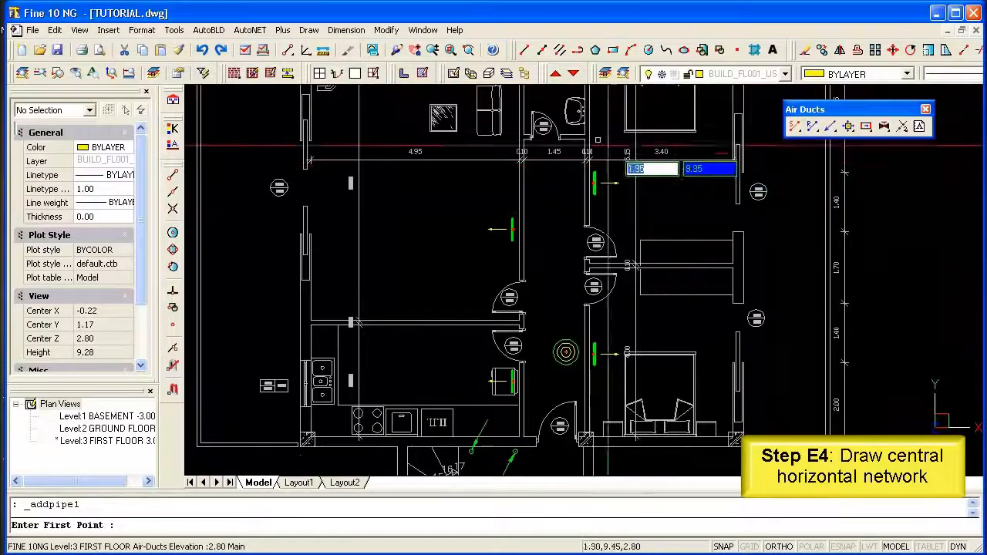
{"action": "middle_click_drag", "start_coordinate": [562, 134], "coordinate": [562, 166]}
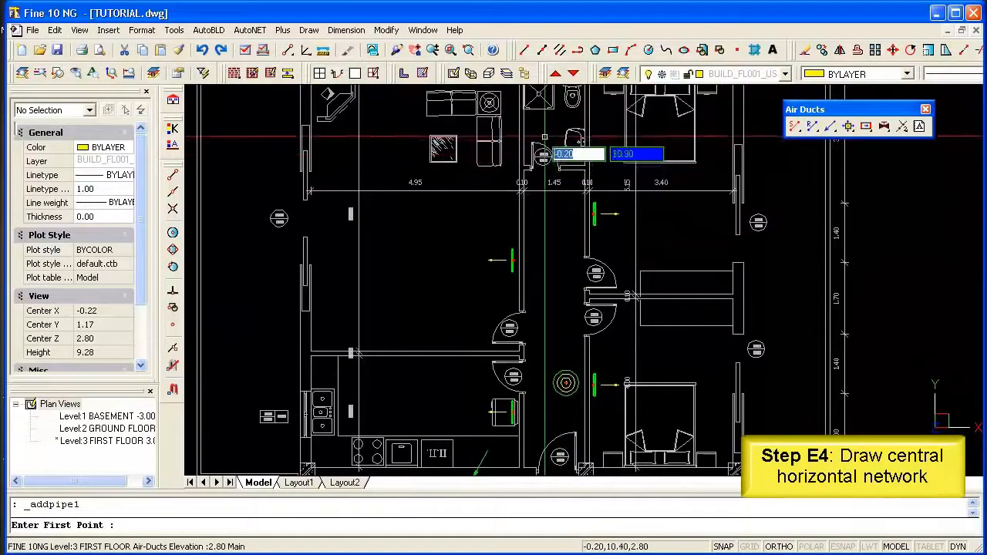
{"action": "left_click", "coordinate": [546, 135]}
{"action": "middle_click_drag", "start_coordinate": [549, 309], "coordinate": [548, 204]}
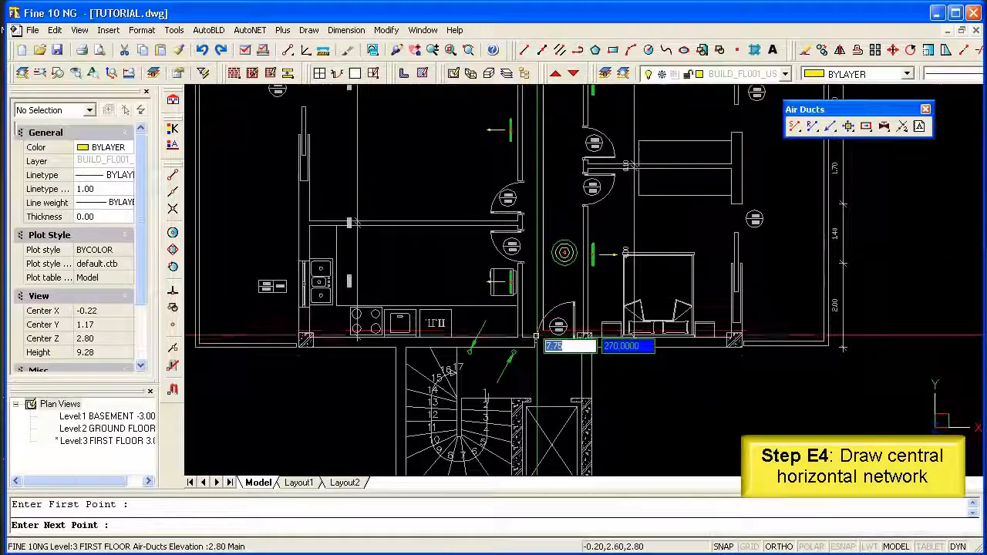
{"action": "scroll", "coordinate": [547, 344], "scroll_direction": "up", "scroll_amount": 4}
{"action": "middle_click_drag", "start_coordinate": [549, 359], "coordinate": [540, 321]}
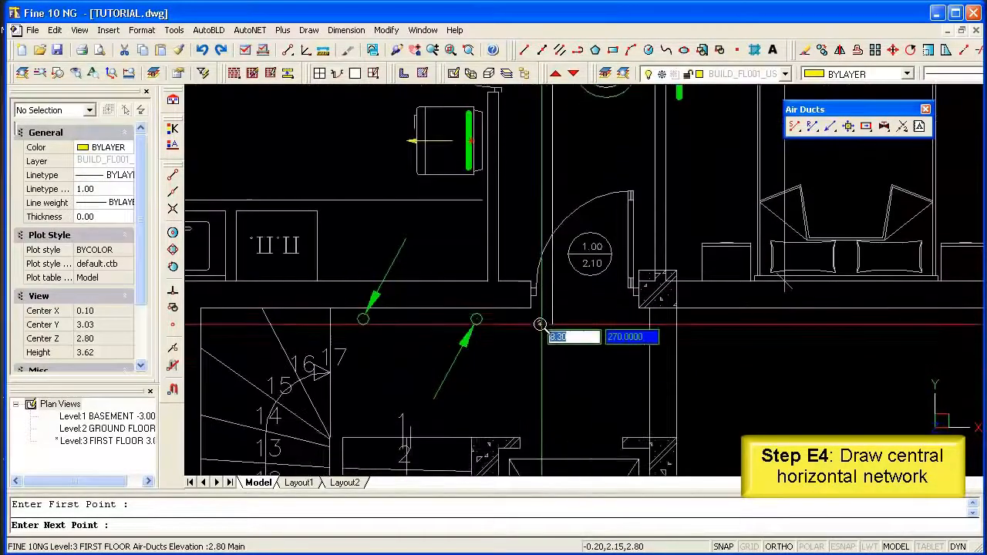
{"action": "left_click", "coordinate": [540, 318]}
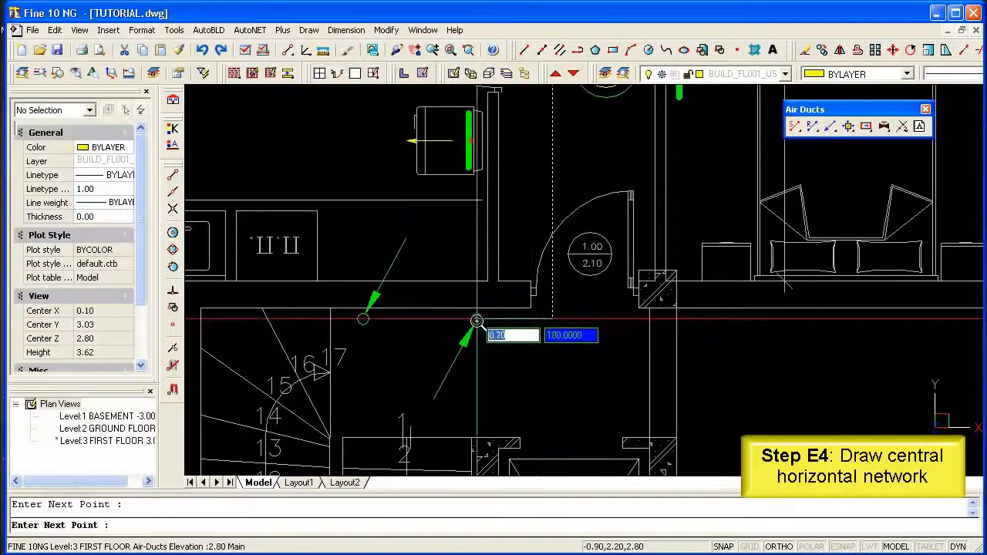
{"action": "left_click", "coordinate": [173, 293]}
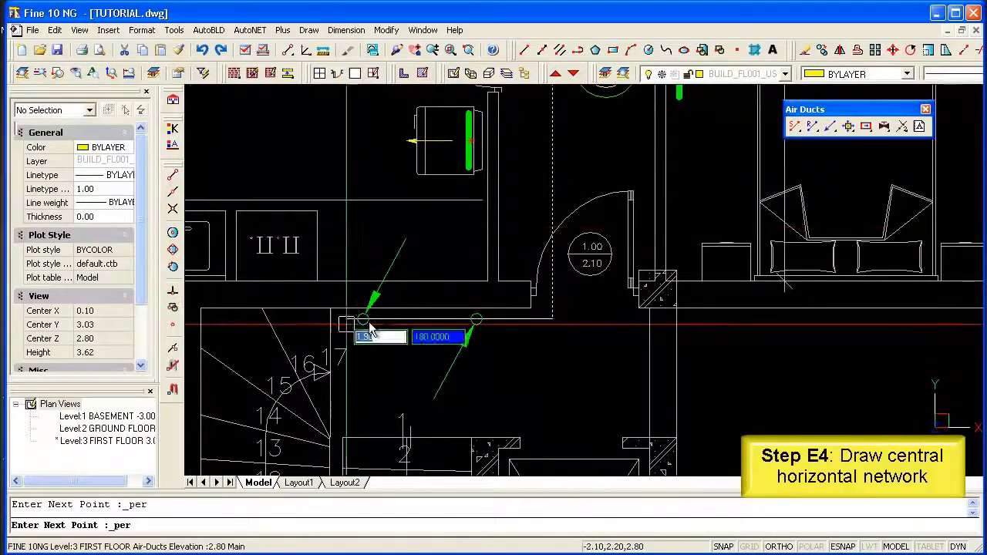
{"action": "left_click", "coordinate": [478, 320]}
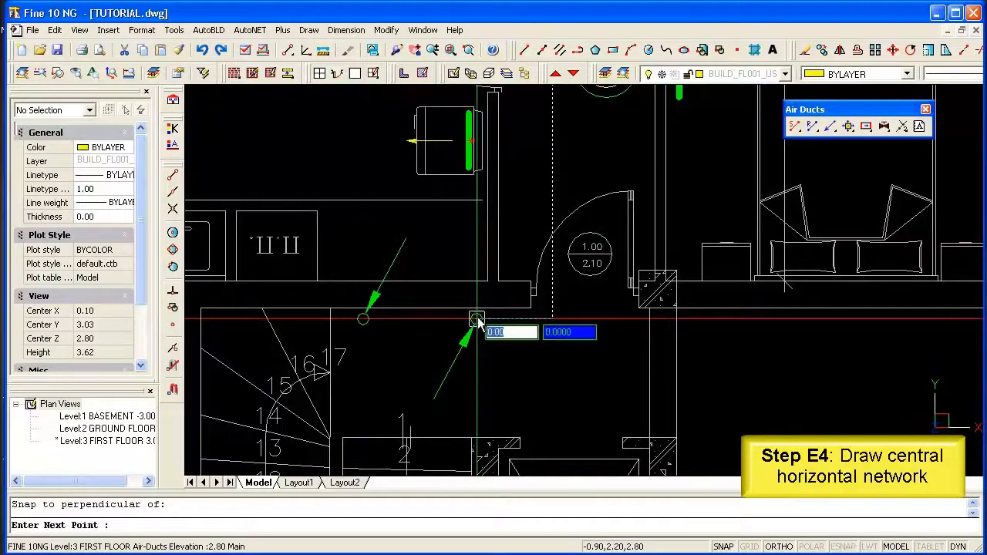
{"action": "right_click", "coordinate": [477, 320]}
Draw the return air duct from the round hallway grille's node past the entrance door and around to the return riser, ending perpendicular to it.
{"action": "scroll", "coordinate": [589, 280], "scroll_direction": "down", "scroll_amount": 3}
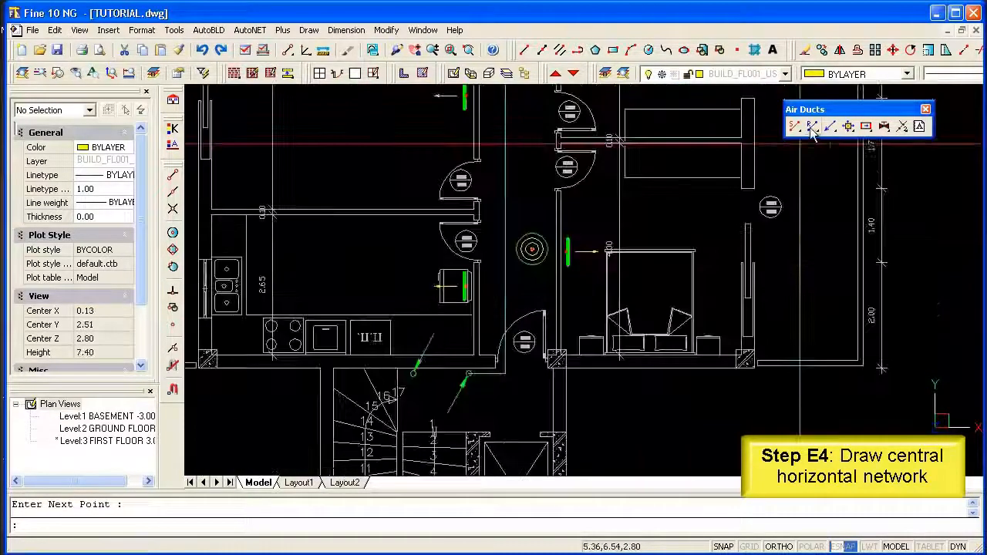
{"action": "left_click", "coordinate": [813, 129]}
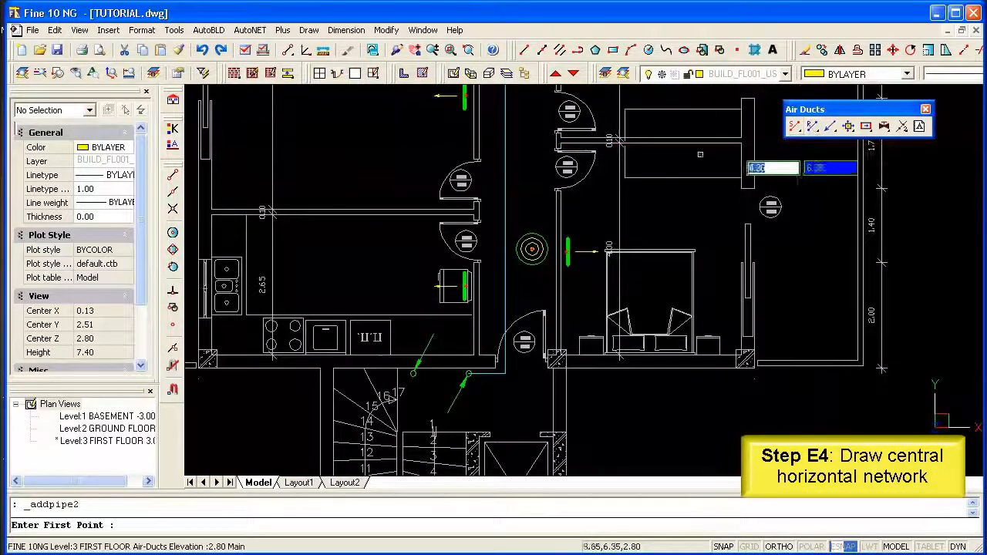
{"action": "left_click", "coordinate": [174, 330]}
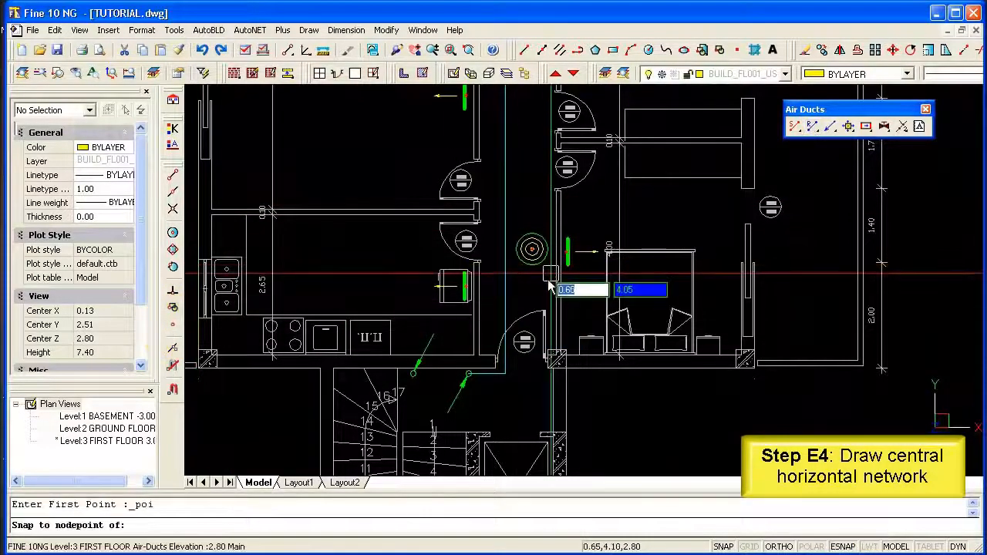
{"action": "scroll", "coordinate": [525, 288], "scroll_direction": "up", "scroll_amount": 6}
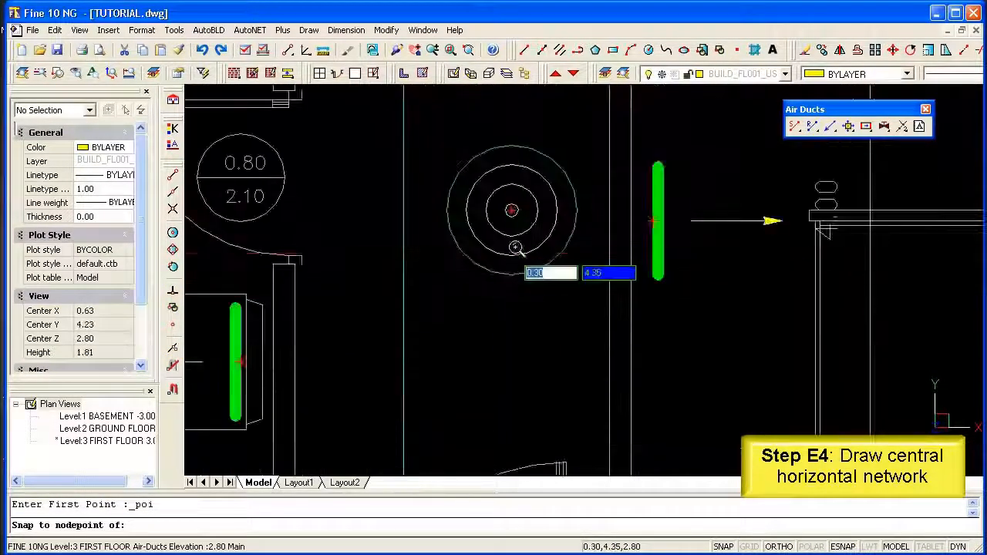
{"action": "left_click", "coordinate": [512, 207]}
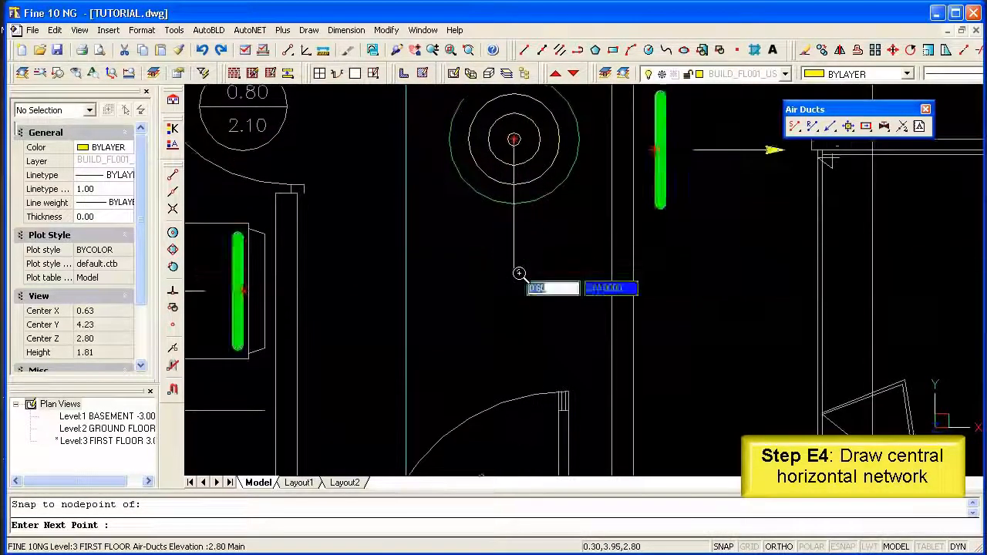
{"action": "scroll", "coordinate": [520, 341], "scroll_direction": "down", "scroll_amount": 3}
{"action": "mouse_move", "coordinate": [517, 349]}
{"action": "middle_mouse_down"}
{"action": "mouse_move", "coordinate": [540, 231]}
{"action": "mouse_move", "coordinate": [551, 226]}
{"action": "middle_mouse_up"}
{"action": "left_click", "coordinate": [543, 395]}
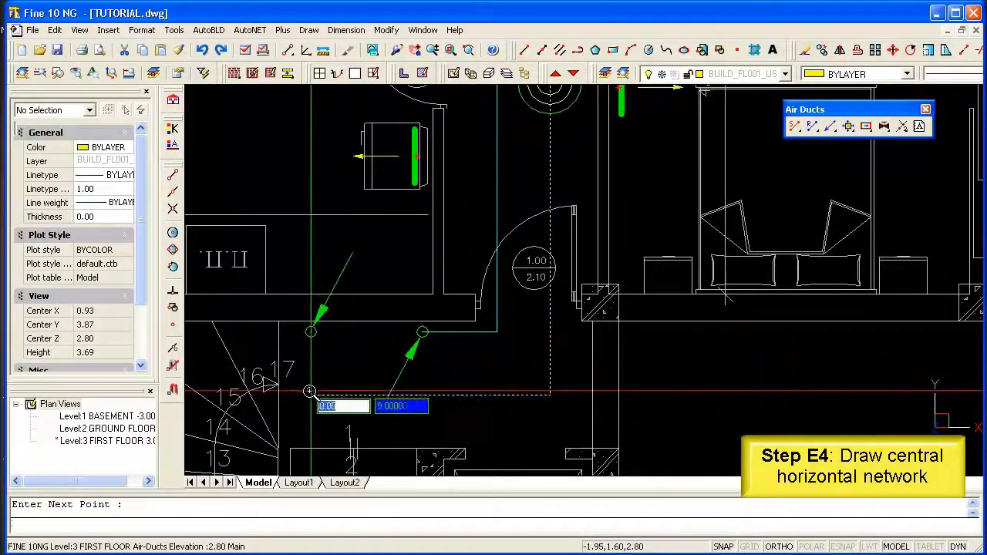
{"action": "left_click", "coordinate": [175, 293]}
{"action": "scroll", "coordinate": [315, 342], "scroll_direction": "up", "scroll_amount": 4}
{"action": "left_click", "coordinate": [270, 282]}
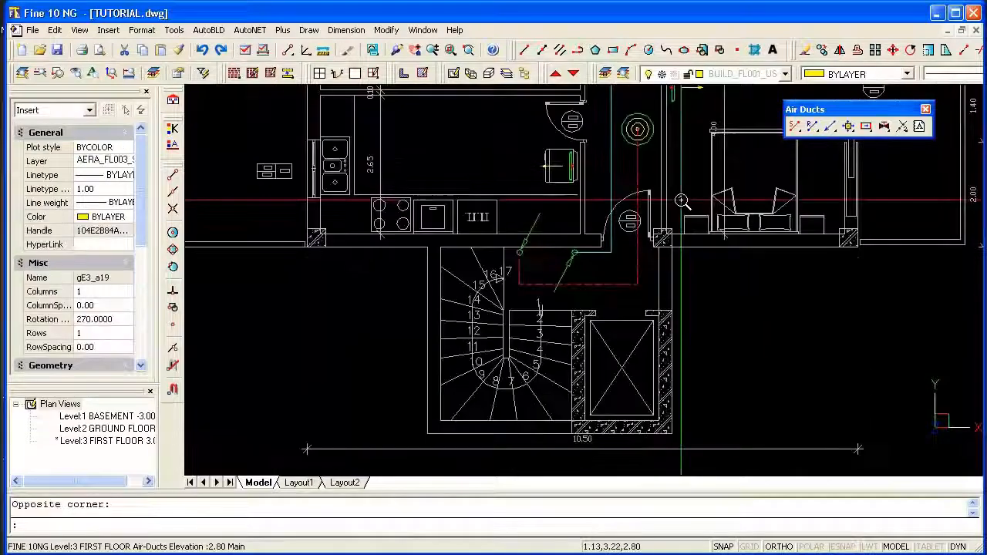
Connect the four wall grilles to the main supply duct with flexible ducts, accepting the default 2 intermediate points.
{"action": "middle_click_drag", "start_coordinate": [680, 164], "coordinate": [617, 410]}
{"action": "scroll", "coordinate": [621, 403], "scroll_direction": "down", "scroll_amount": 2}
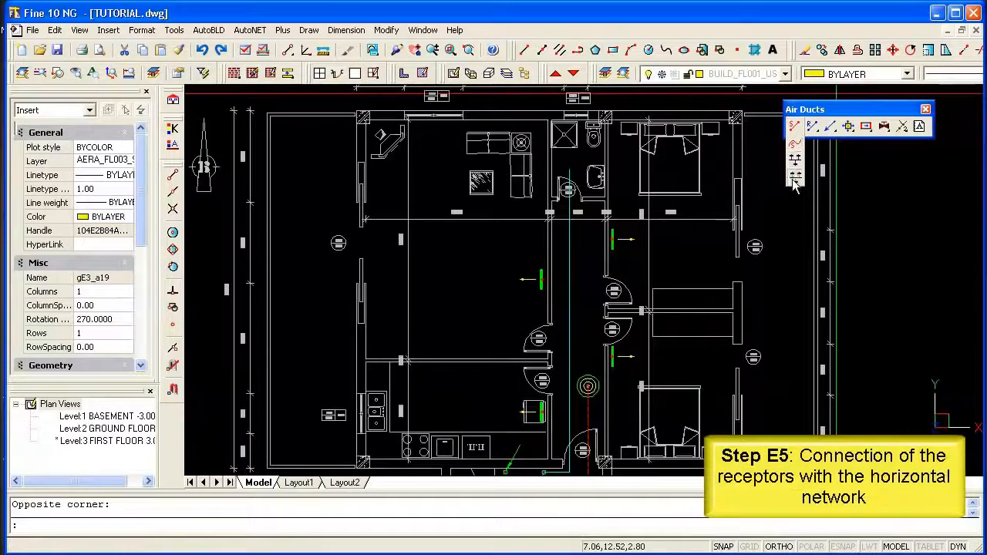
{"action": "left_click", "coordinate": [795, 177]}
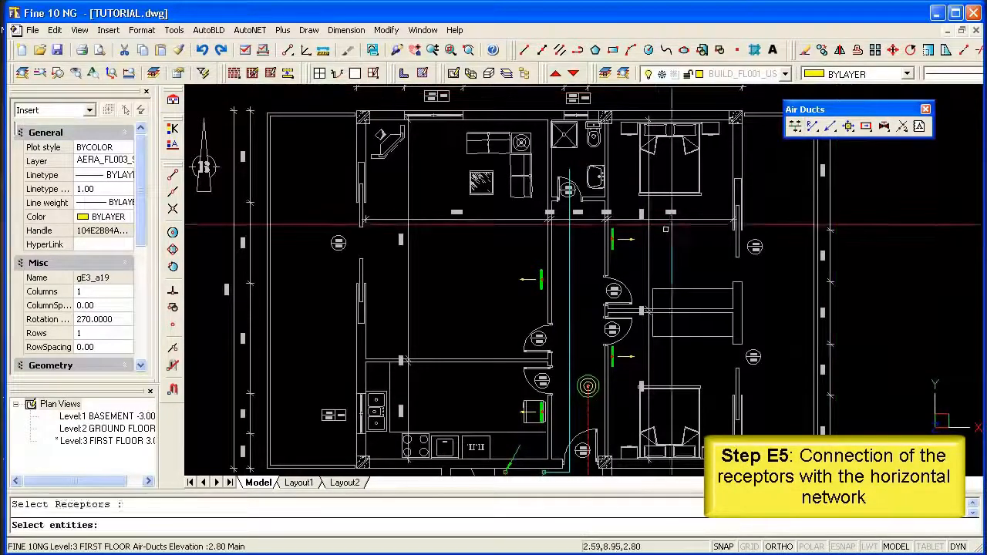
{"action": "left_click", "coordinate": [655, 224]}
{"action": "left_click", "coordinate": [530, 295]}
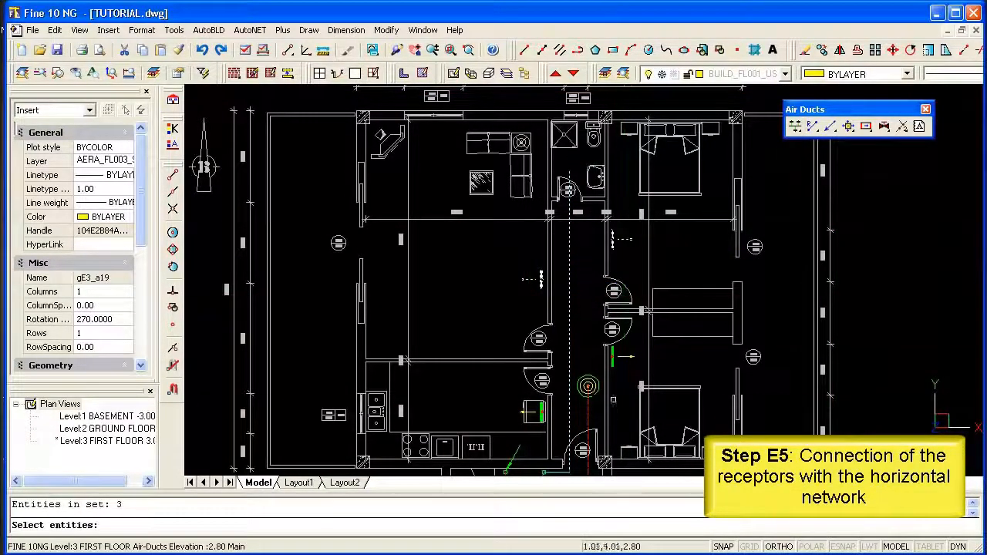
{"action": "left_click", "coordinate": [619, 365]}
{"action": "left_click", "coordinate": [550, 380]}
{"action": "middle_click_drag", "start_coordinate": [554, 386], "coordinate": [556, 259]}
{"action": "left_click", "coordinate": [555, 260]}
{"action": "left_click", "coordinate": [524, 291]}
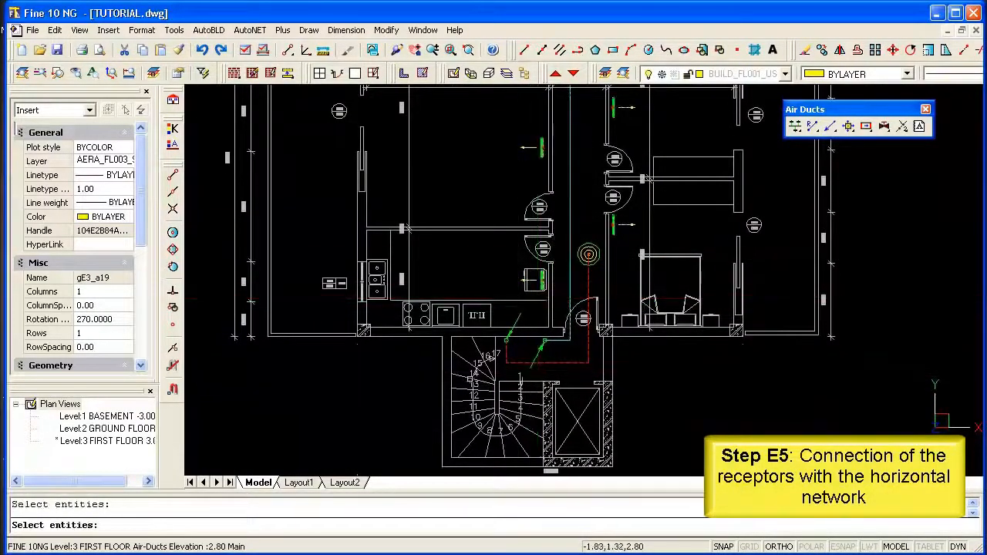
{"action": "key", "text": "Return"}
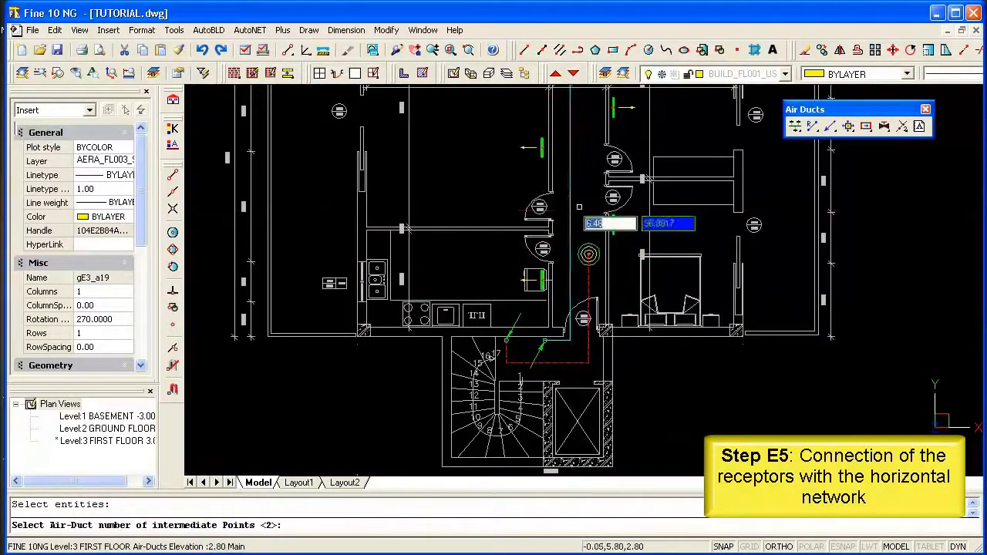
{"action": "key", "text": "Return"}
Bend the straight flexible ducts between the main supply duct and the wall grilles into gentle curves by moving their intermediate points.
{"action": "scroll", "coordinate": [586, 224], "scroll_direction": "down", "scroll_amount": 3}
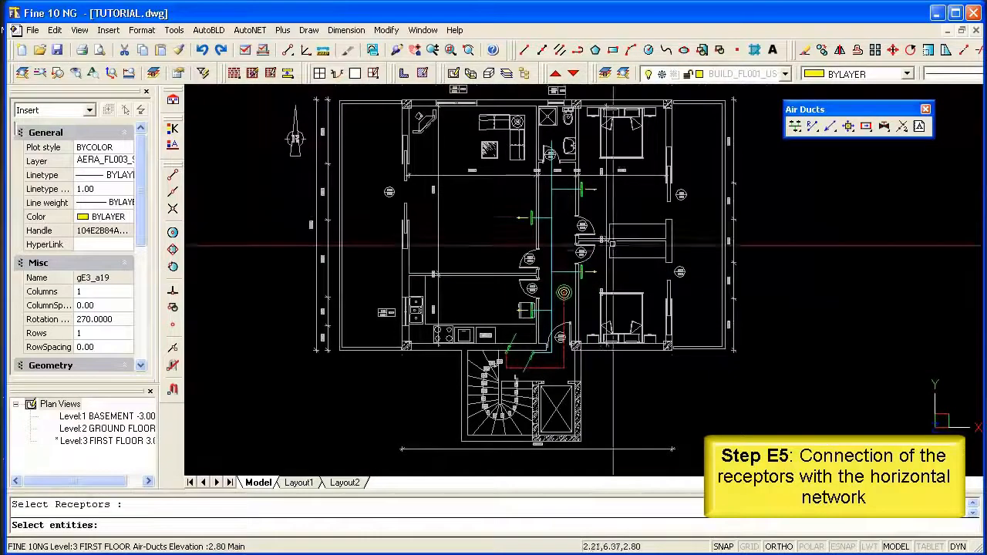
{"action": "scroll", "coordinate": [558, 202], "scroll_direction": "up", "scroll_amount": 5}
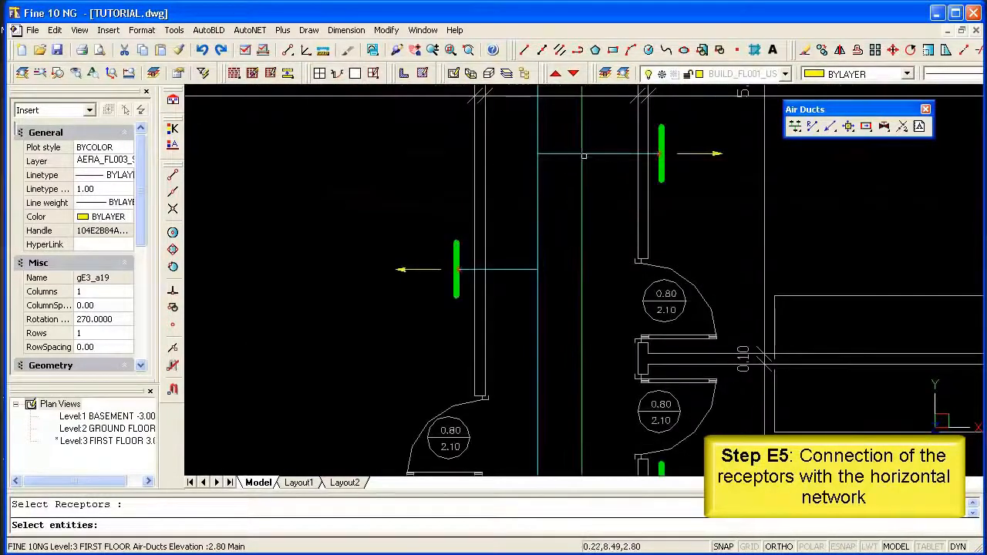
{"action": "left_click", "coordinate": [578, 157]}
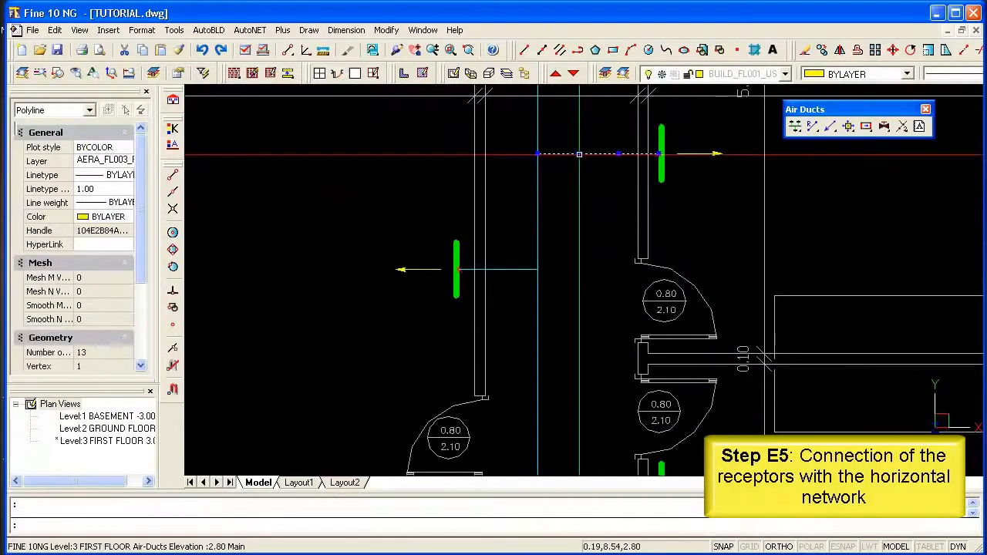
{"action": "left_click", "coordinate": [579, 154]}
{"action": "left_click", "coordinate": [578, 176]}
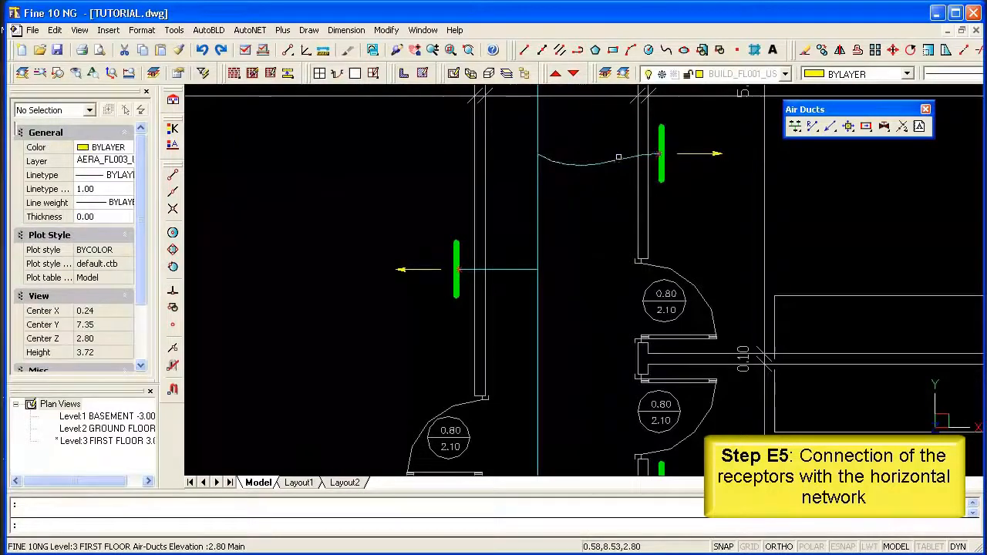
{"action": "left_click", "coordinate": [617, 159]}
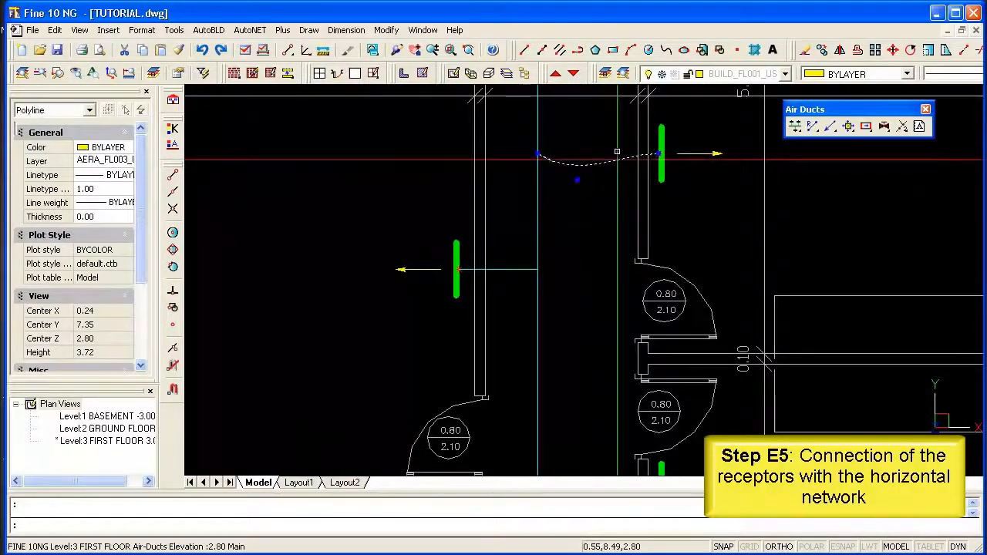
{"action": "left_click", "coordinate": [617, 152]}
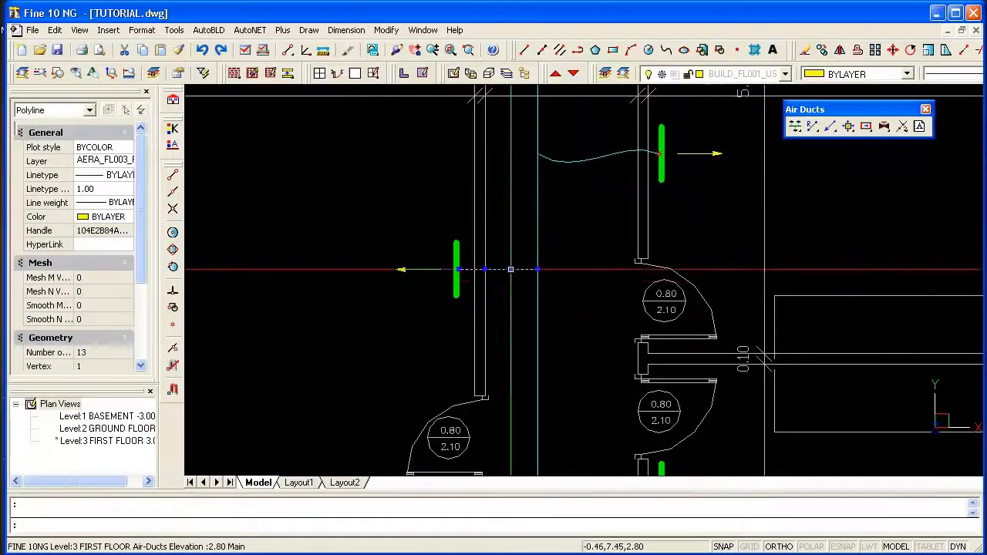
{"action": "left_click", "coordinate": [509, 292]}
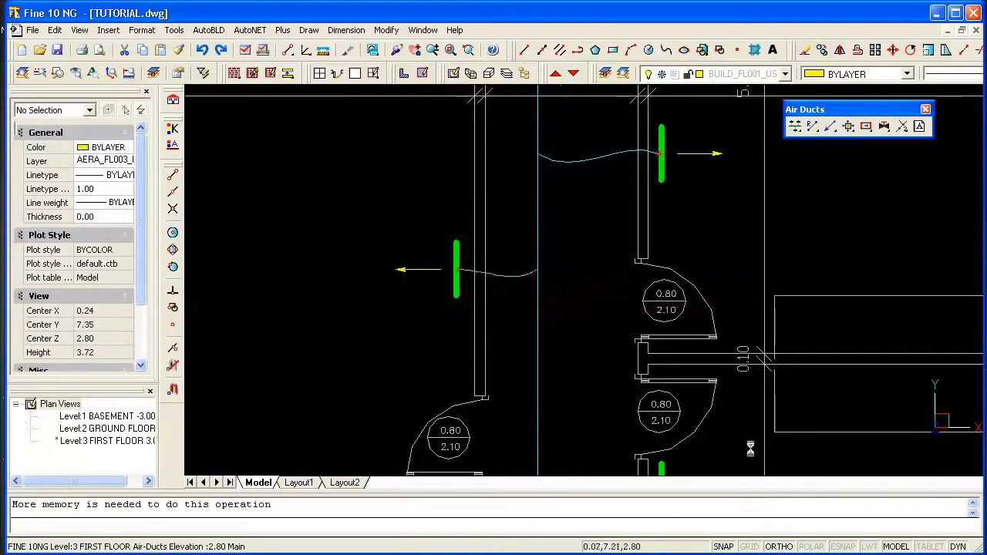
{"action": "scroll", "coordinate": [732, 299], "scroll_direction": "down", "scroll_amount": 2}
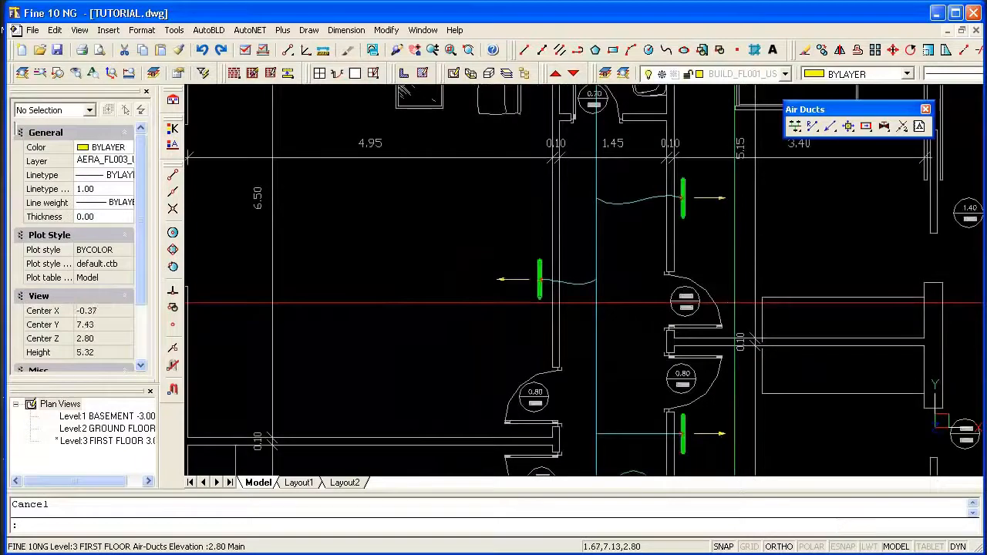
{"action": "scroll", "coordinate": [586, 243], "scroll_direction": "down", "scroll_amount": 4}
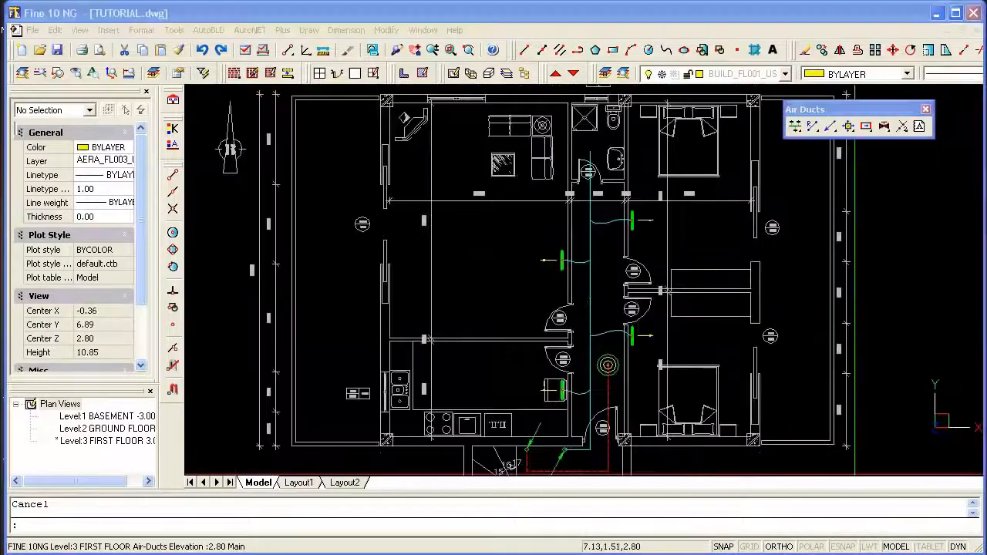
Delete the leftover end of the main supply duct between the last grille branch and the bathroom.
{"action": "left_click", "coordinate": [615, 19]}
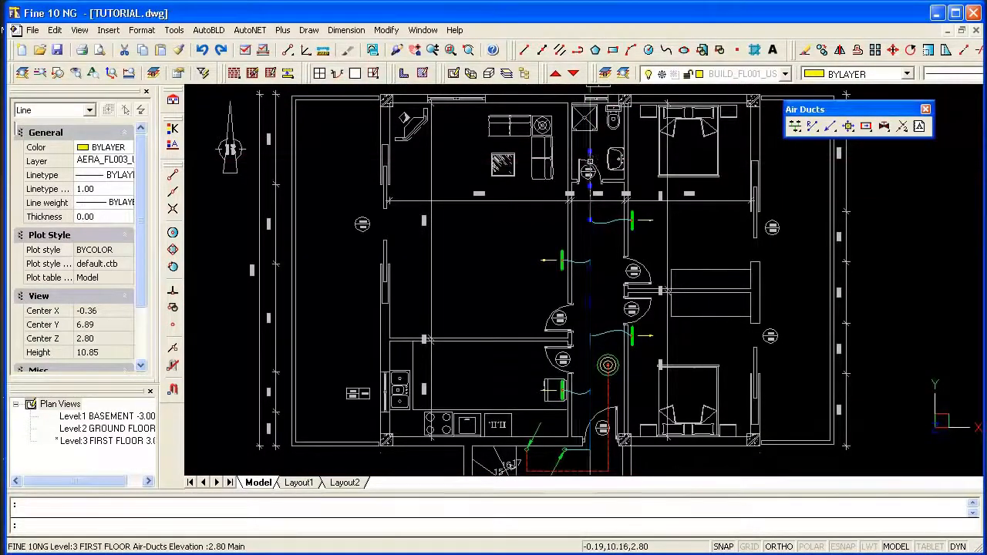
{"action": "key", "text": "Delete"}
{"action": "scroll", "coordinate": [607, 276], "scroll_direction": "up", "scroll_amount": 1}
{"action": "scroll", "coordinate": [607, 274], "scroll_direction": "down", "scroll_amount": 2}
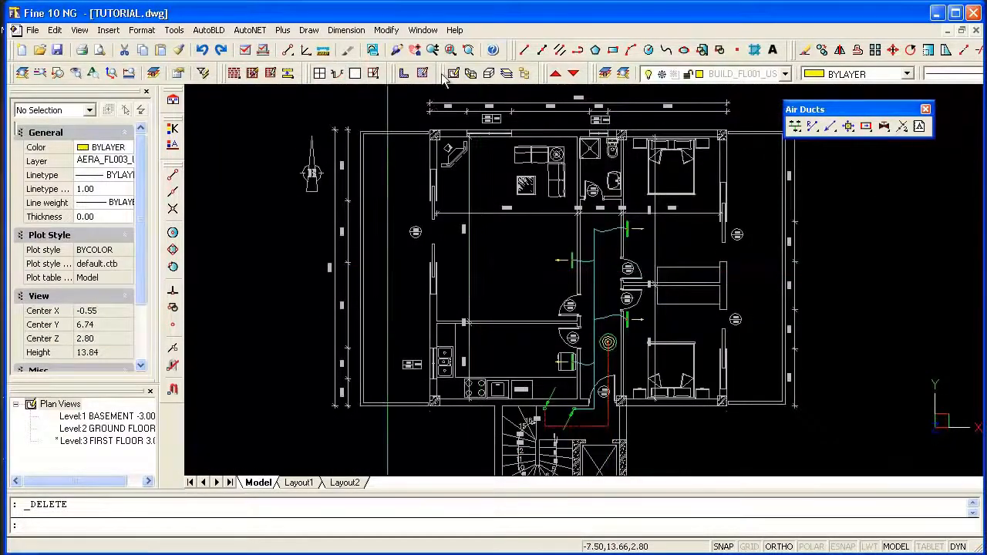
Go down to the ground floor level and place two K 104 A grilles in one row across the room, with rotation angle 0.00.
{"action": "left_click", "coordinate": [575, 74]}
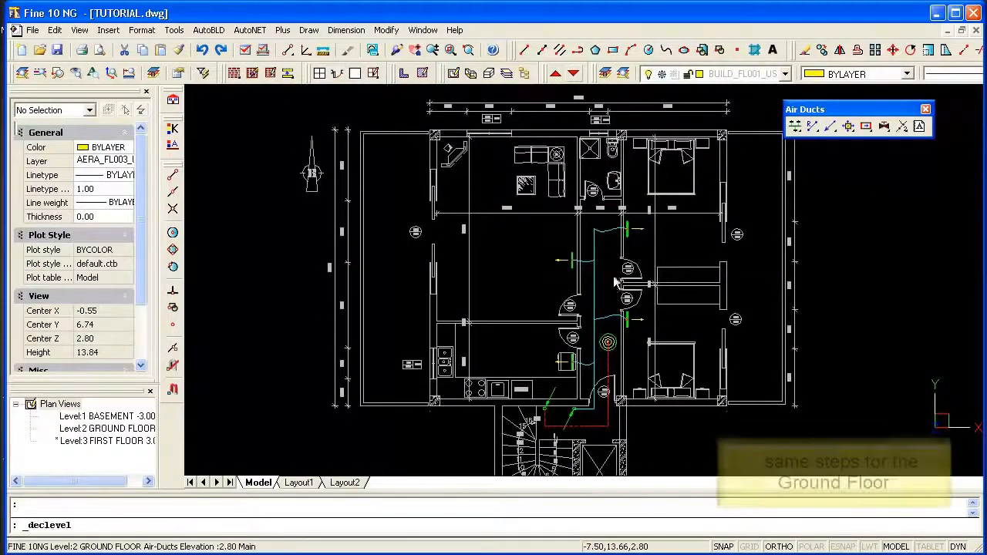
{"action": "scroll", "coordinate": [542, 333], "scroll_direction": "up", "scroll_amount": 2}
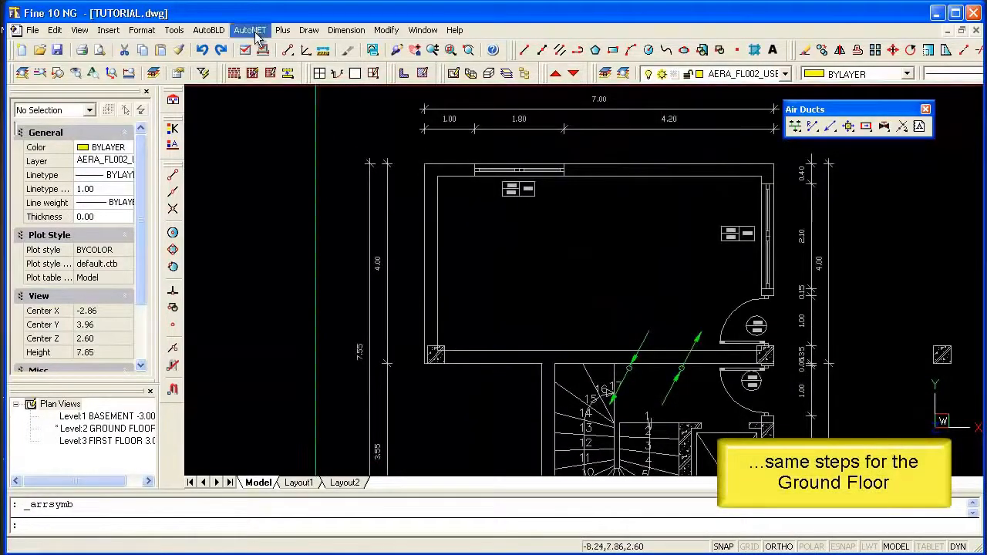
{"action": "left_click", "coordinate": [256, 36]}
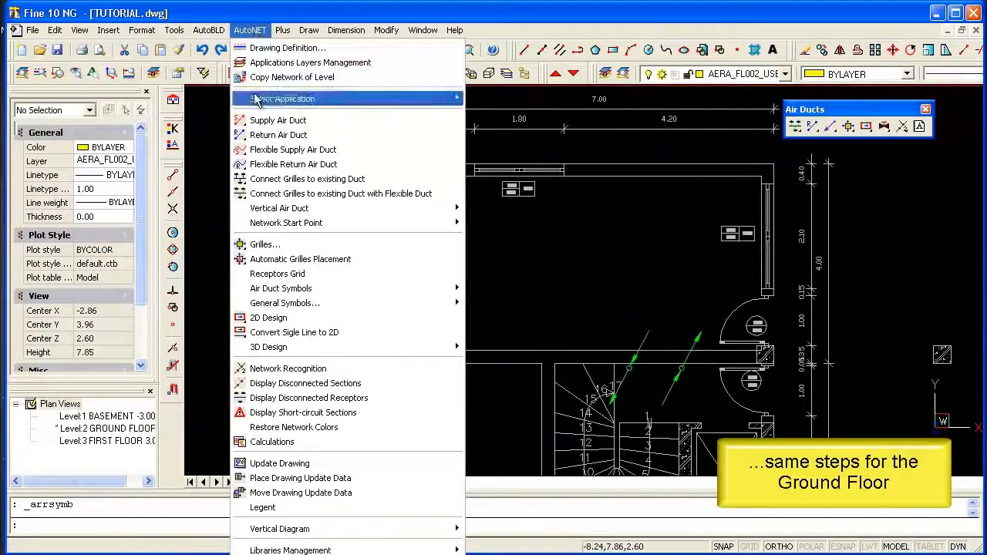
{"action": "left_click", "coordinate": [255, 274]}
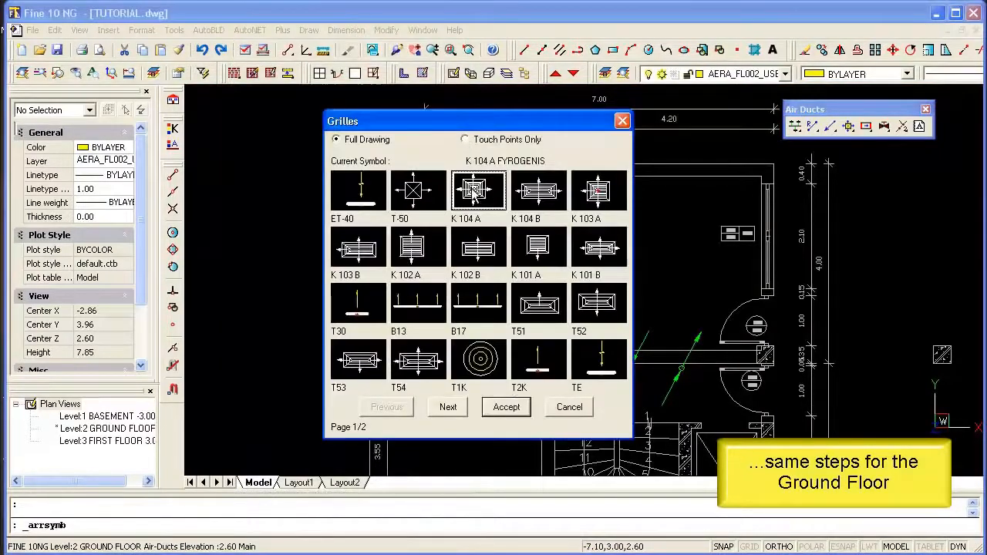
{"action": "left_click", "coordinate": [507, 408]}
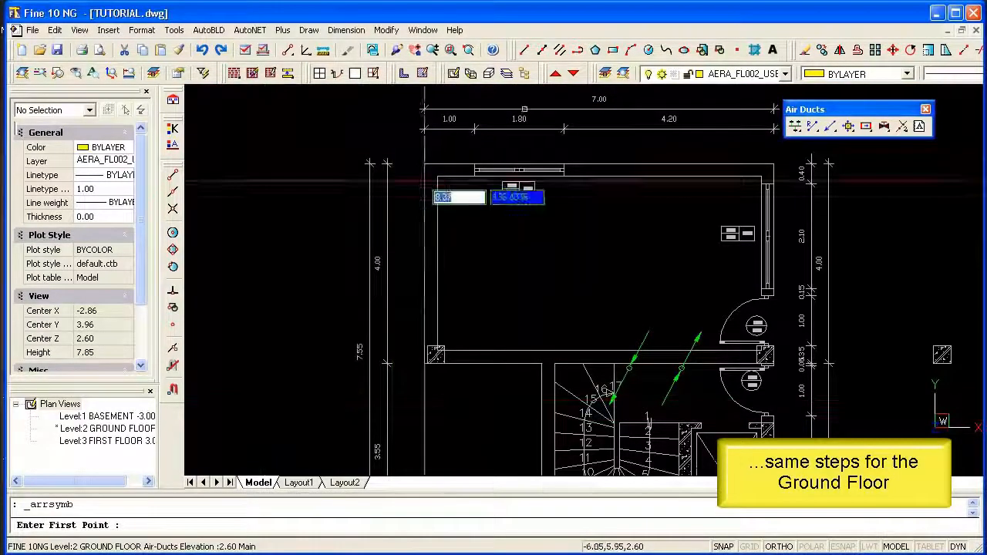
{"action": "left_click", "coordinate": [438, 176]}
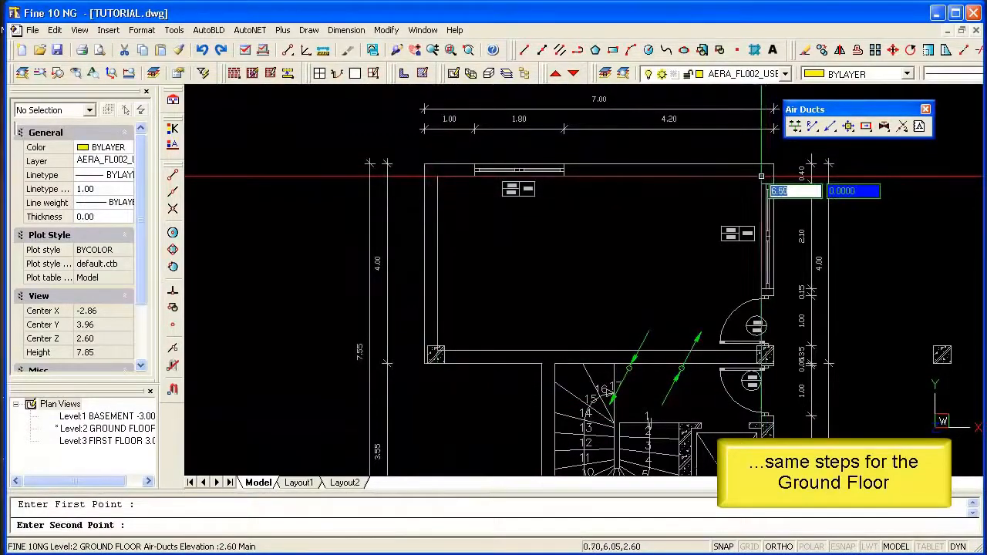
{"action": "left_click", "coordinate": [767, 176]}
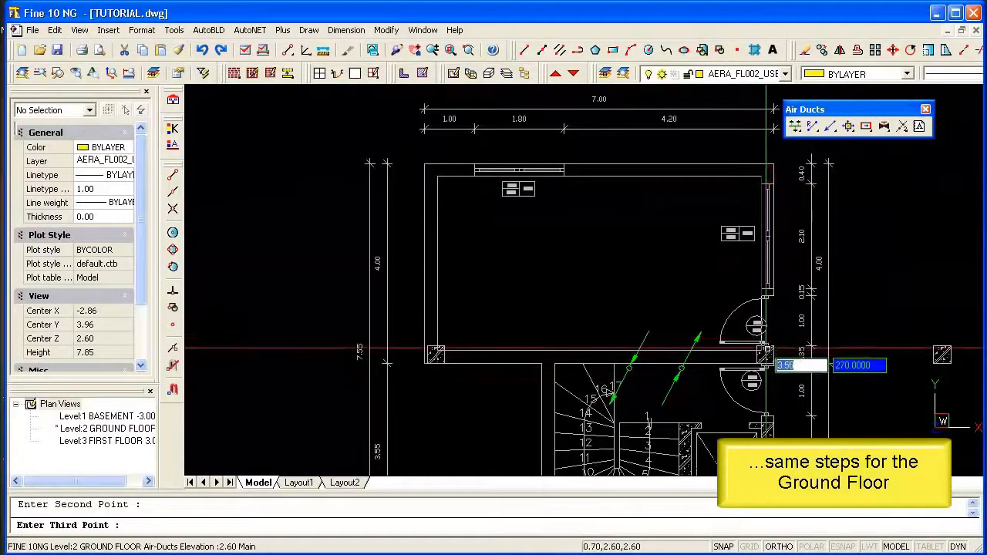
{"action": "left_click", "coordinate": [767, 352]}
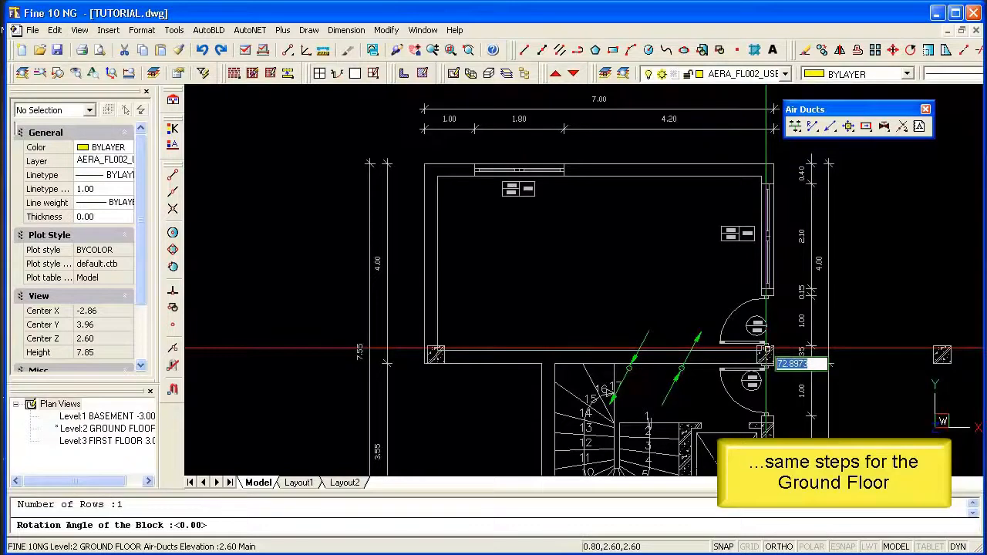
{"action": "key", "text": "Return"}
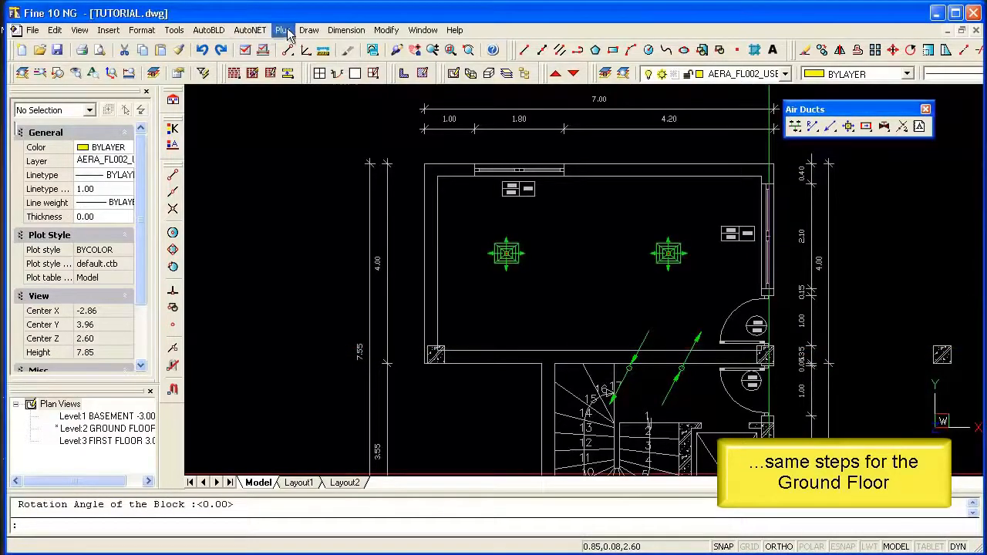
Set the current elevation to 2.80 for the ground floor ducts.
{"action": "left_click", "coordinate": [284, 31]}
{"action": "left_click", "coordinate": [289, 172]}
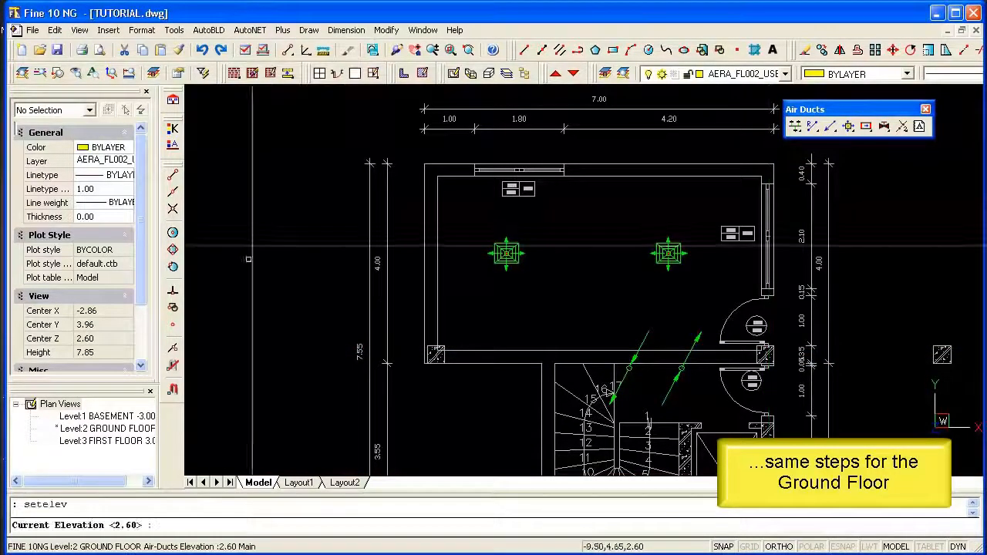
{"action": "type", "text": "2.80"}
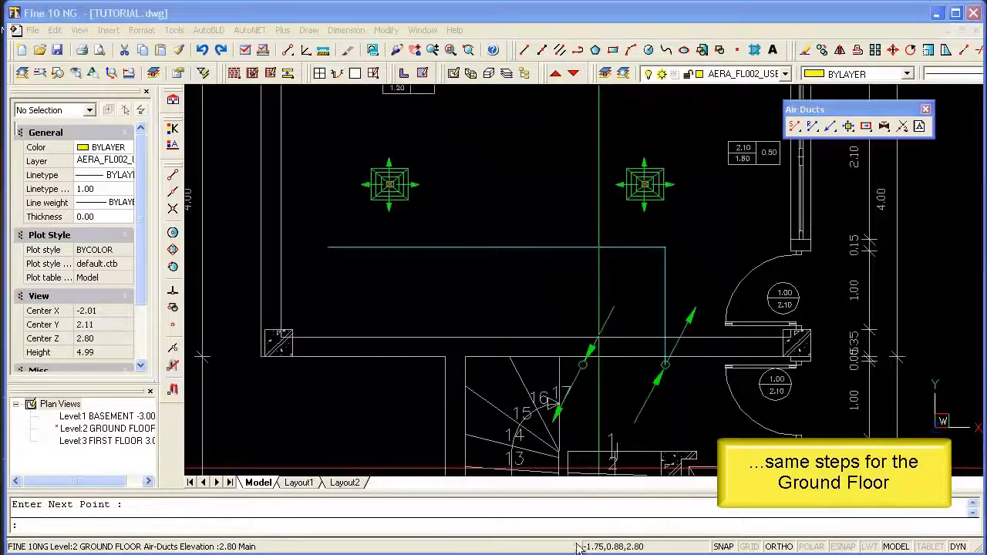
Connect both ground floor K 104 A grilles to the room's existing horizontal supply duct with non-flexible ducts.
{"action": "left_click", "coordinate": [796, 129]}
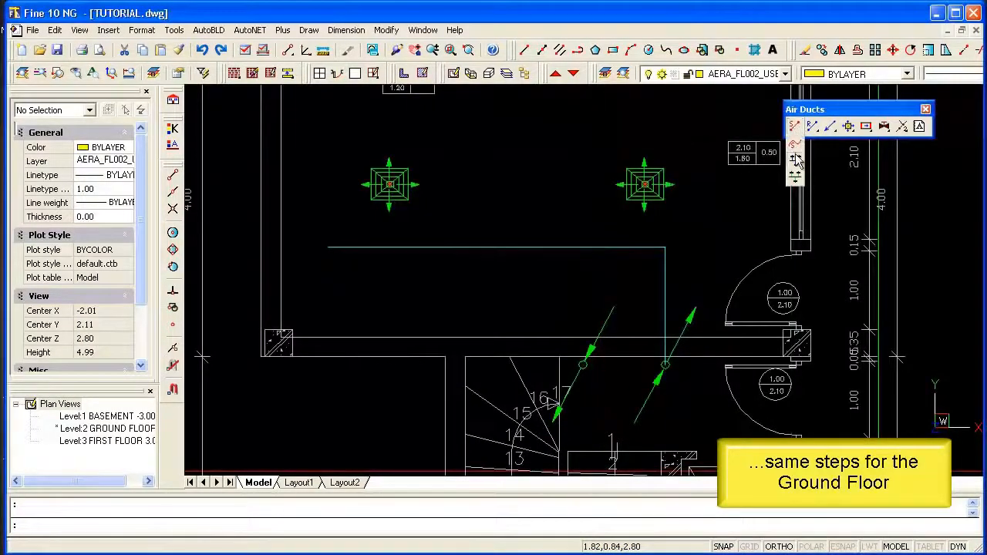
{"action": "left_click", "coordinate": [796, 163]}
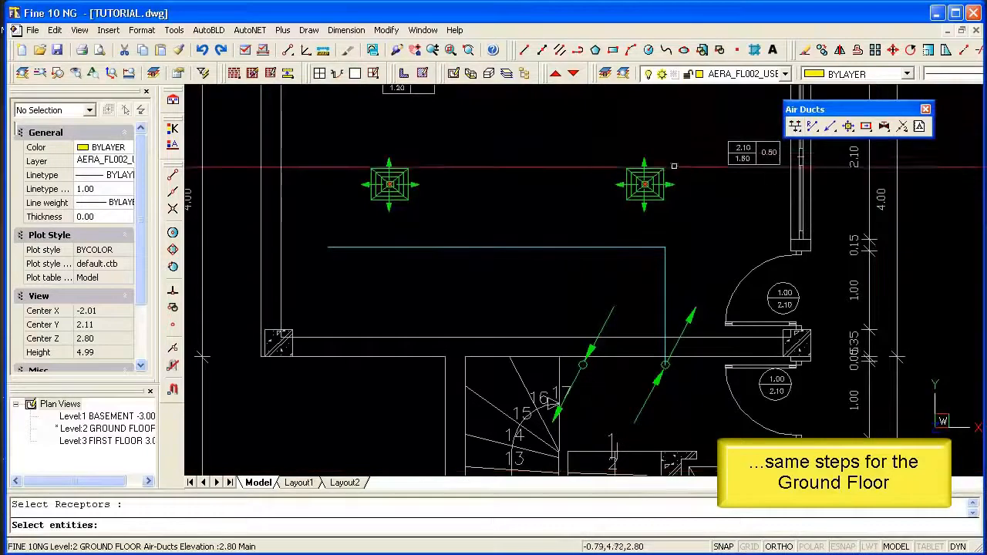
{"action": "left_click_drag", "start_coordinate": [676, 156], "coordinate": [350, 205]}
{"action": "key", "text": "Return"}
{"action": "left_click", "coordinate": [368, 247]}
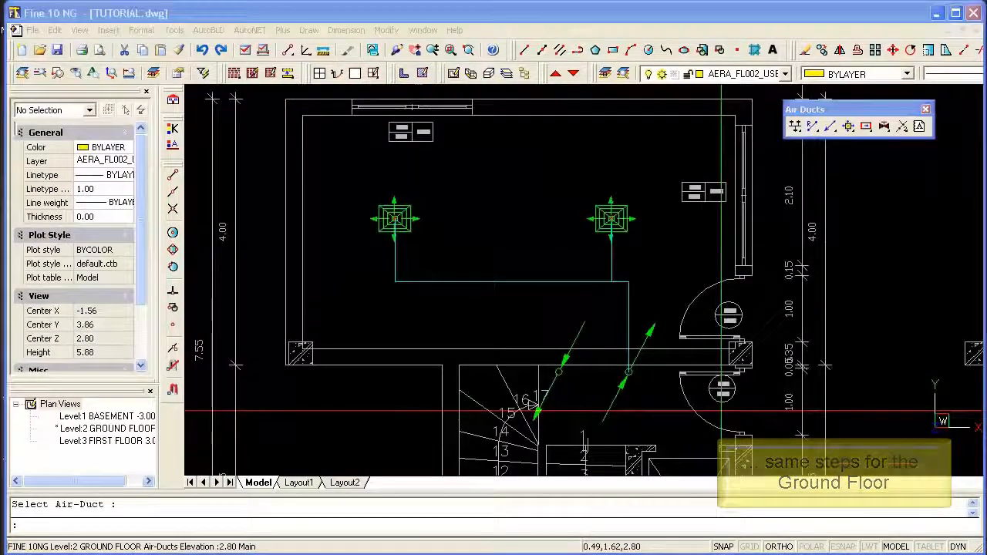
Display the complete duct network in axonometric view and examine the flexible grille branches at the far end of the first floor supply duct.
{"action": "left_click", "coordinate": [338, 73]}
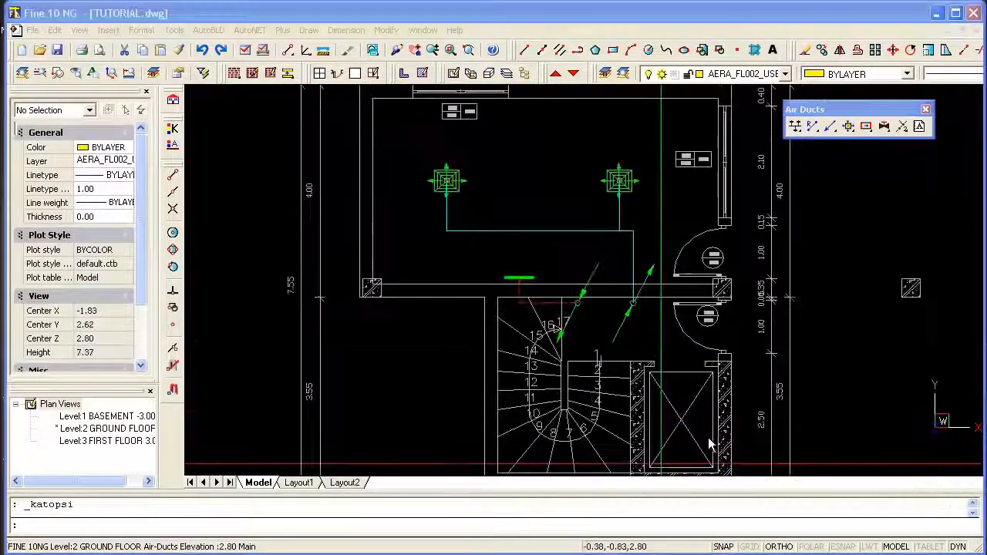
{"action": "left_click", "coordinate": [488, 73]}
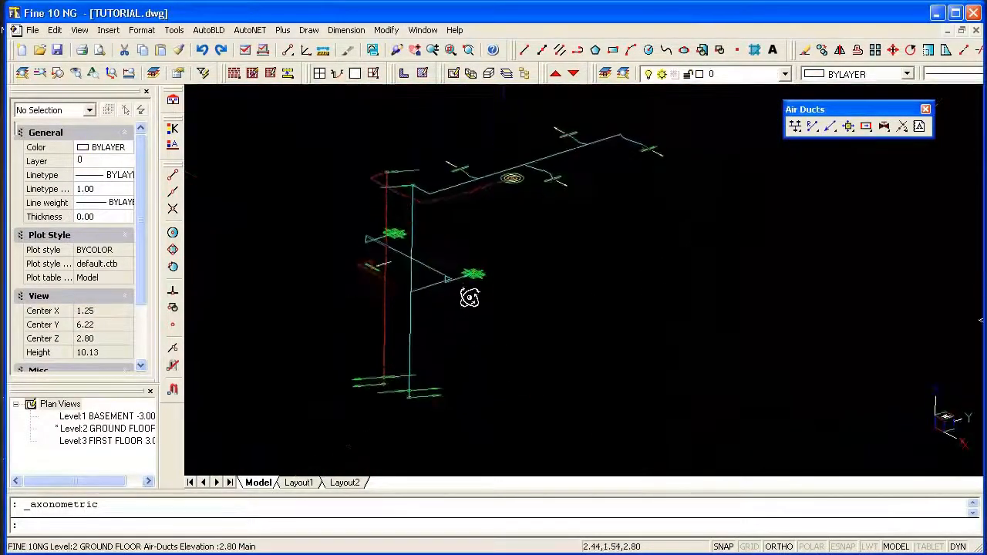
{"action": "mouse_move", "coordinate": [459, 279]}
{"action": "middle_mouse_down", "text": "shift"}
{"action": "mouse_move", "coordinate": [376, 223]}
{"action": "mouse_move", "coordinate": [361, 255]}
{"action": "mouse_move", "coordinate": [452, 265]}
{"action": "mouse_move", "coordinate": [443, 269]}
{"action": "middle_mouse_up", "text": "shift"}
{"action": "left_click", "coordinate": [437, 30]}
{"action": "left_click", "coordinate": [450, 52]}
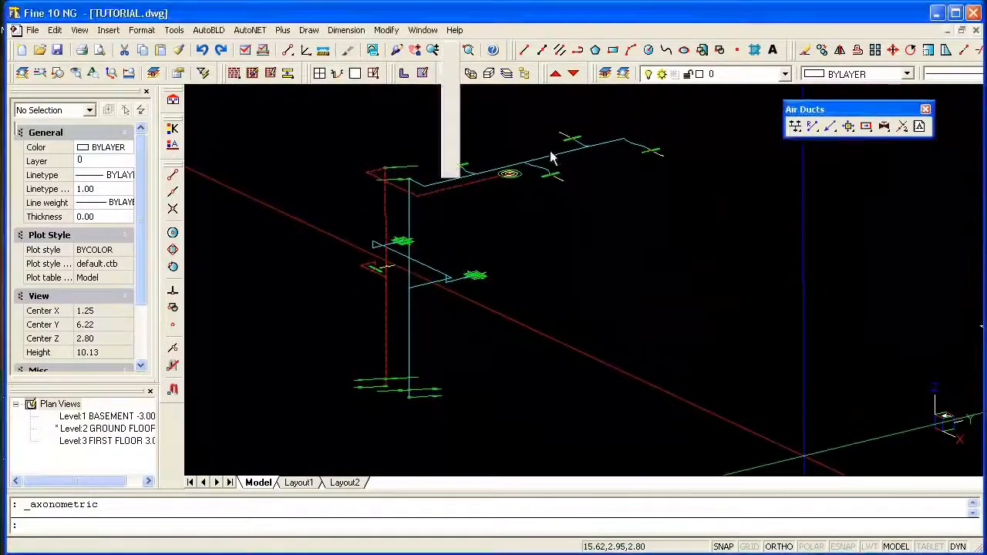
{"action": "left_click", "coordinate": [537, 109]}
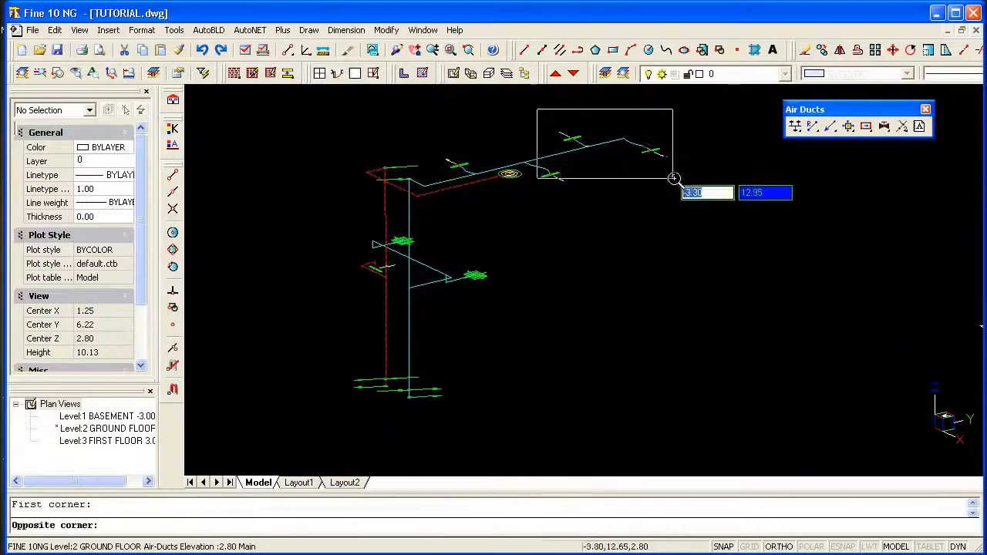
{"action": "left_click", "coordinate": [679, 186]}
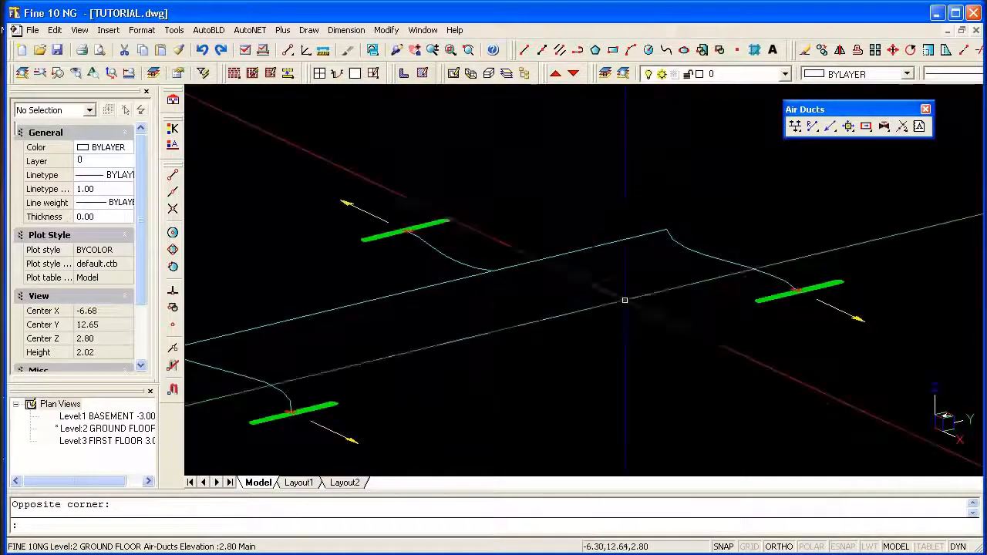
Return from the axonometric view to the plan view and switch to the Level 1 basement plan.
{"action": "scroll", "coordinate": [626, 297], "scroll_direction": "down", "scroll_amount": 3}
{"action": "scroll", "coordinate": [626, 299], "scroll_direction": "down", "scroll_amount": 1}
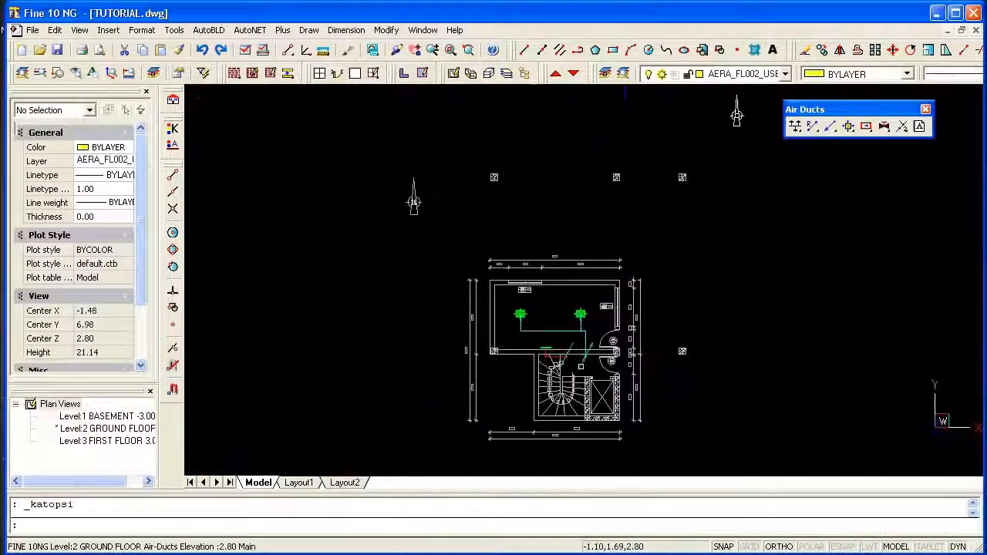
{"action": "scroll", "coordinate": [572, 368], "scroll_direction": "up", "scroll_amount": 3}
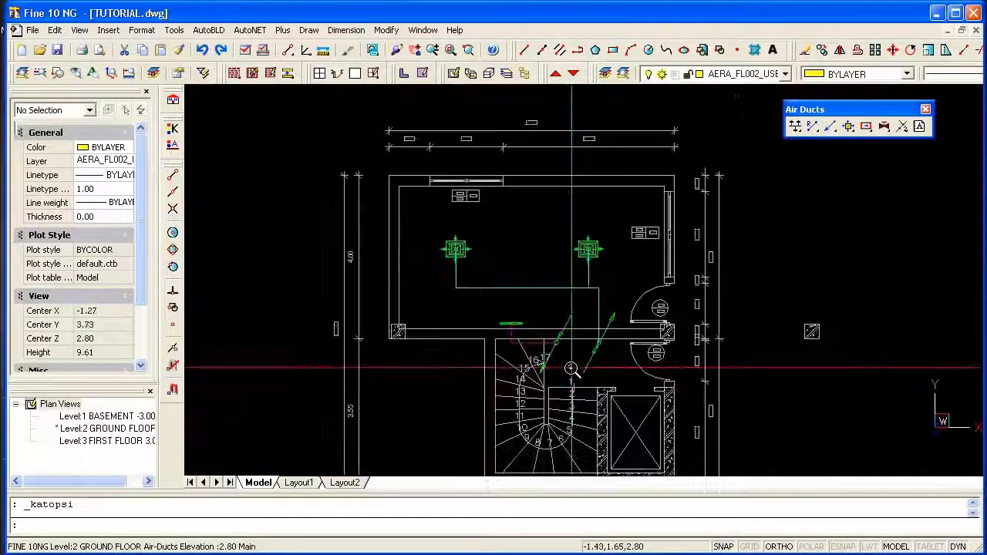
{"action": "scroll", "coordinate": [572, 369], "scroll_direction": "down", "scroll_amount": 1}
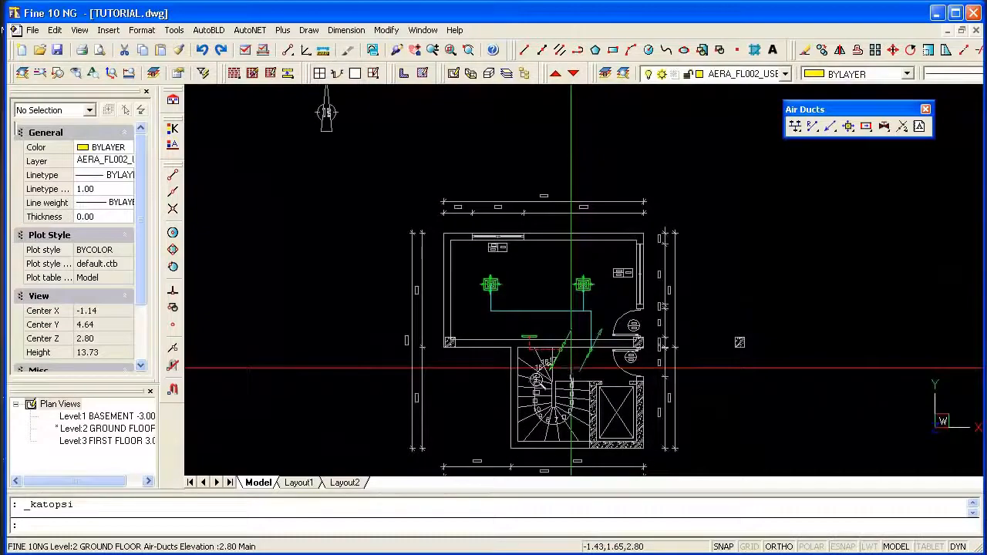
{"action": "double_click", "coordinate": [123, 417]}
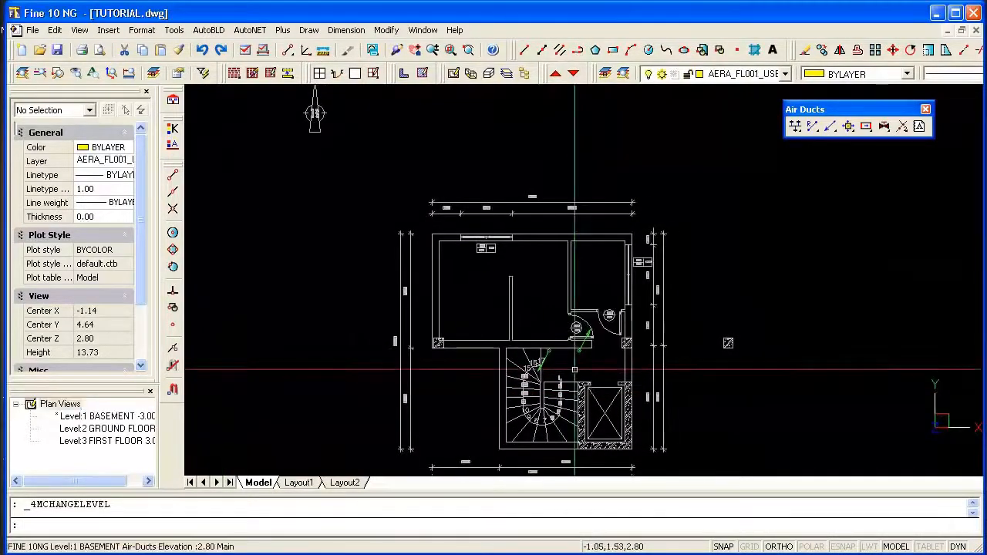
Draw the basement supply duct from elevation 0.60 in the middle room, rise it by @0,0,2.2 and route it to the vertical supply duct.
{"action": "scroll", "coordinate": [553, 309], "scroll_direction": "up", "scroll_amount": 3}
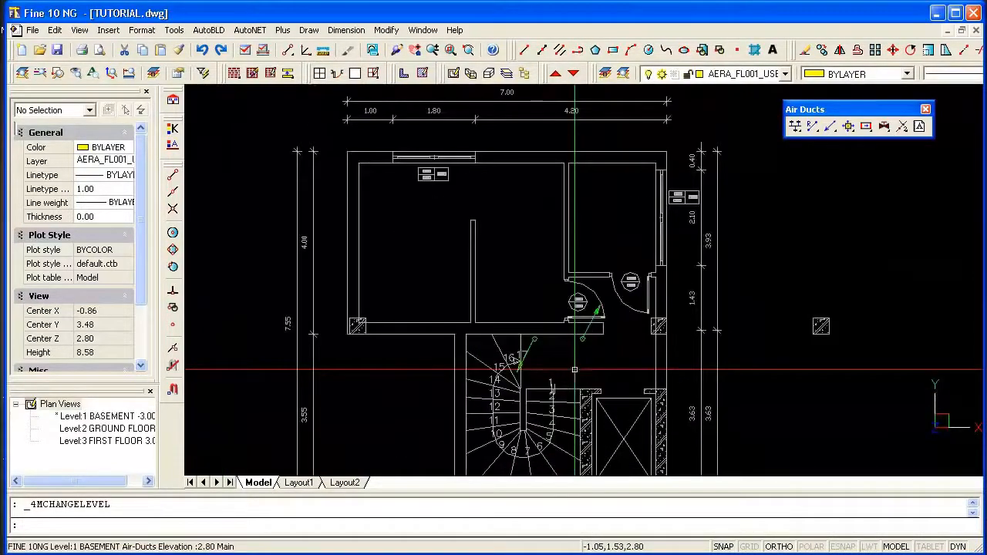
{"action": "left_click", "coordinate": [796, 132]}
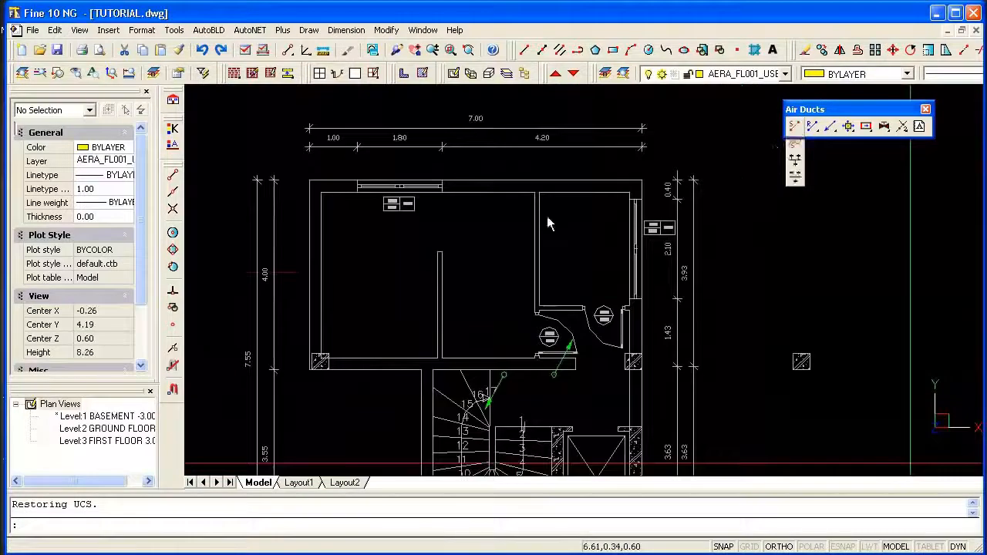
{"action": "left_click", "coordinate": [474, 269]}
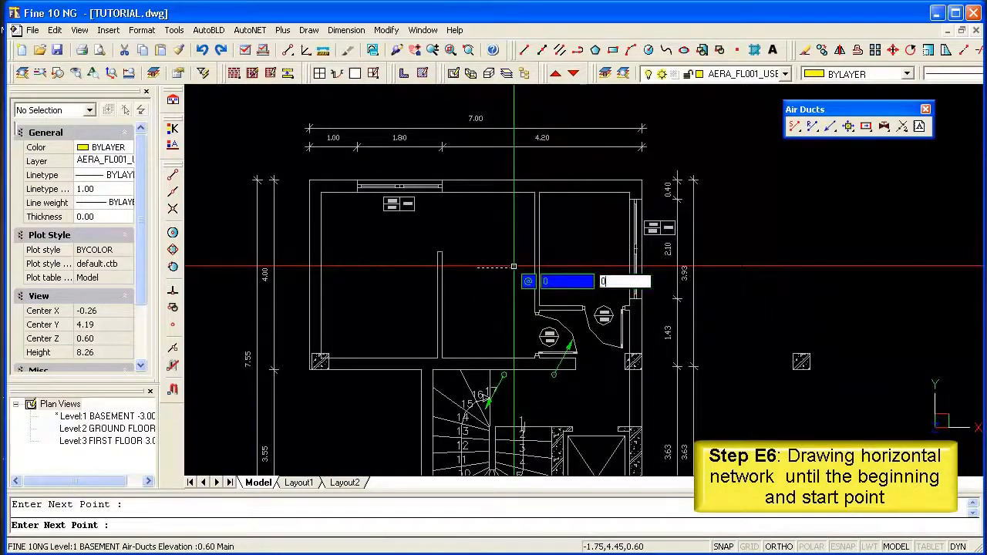
{"action": "key", "text": "Return"}
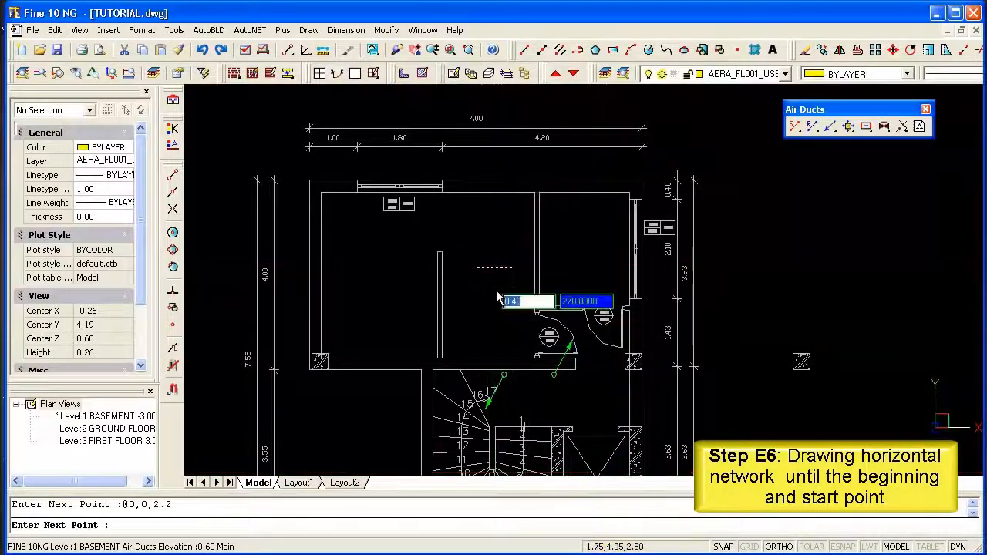
{"action": "scroll", "coordinate": [518, 333], "scroll_direction": "up", "scroll_amount": 4}
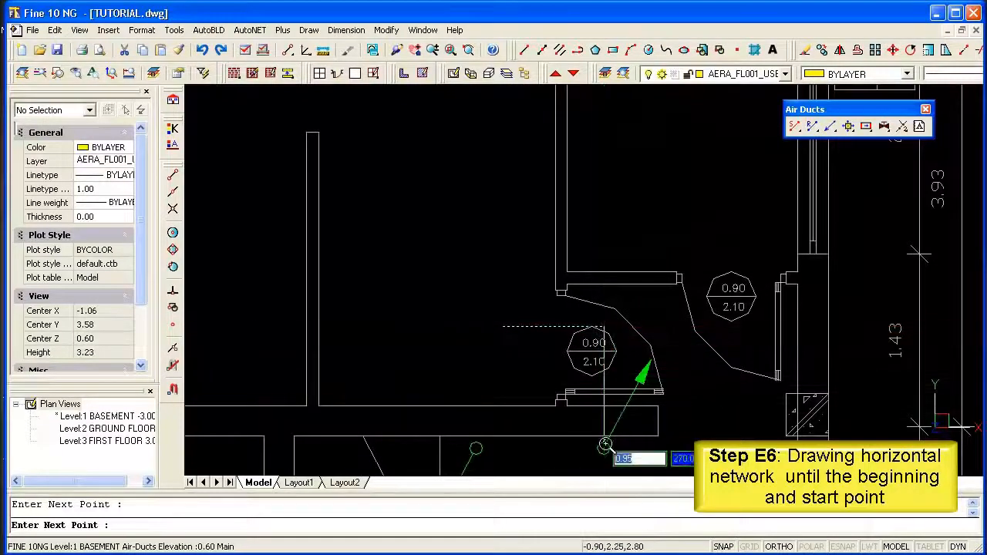
{"action": "left_click", "coordinate": [173, 293]}
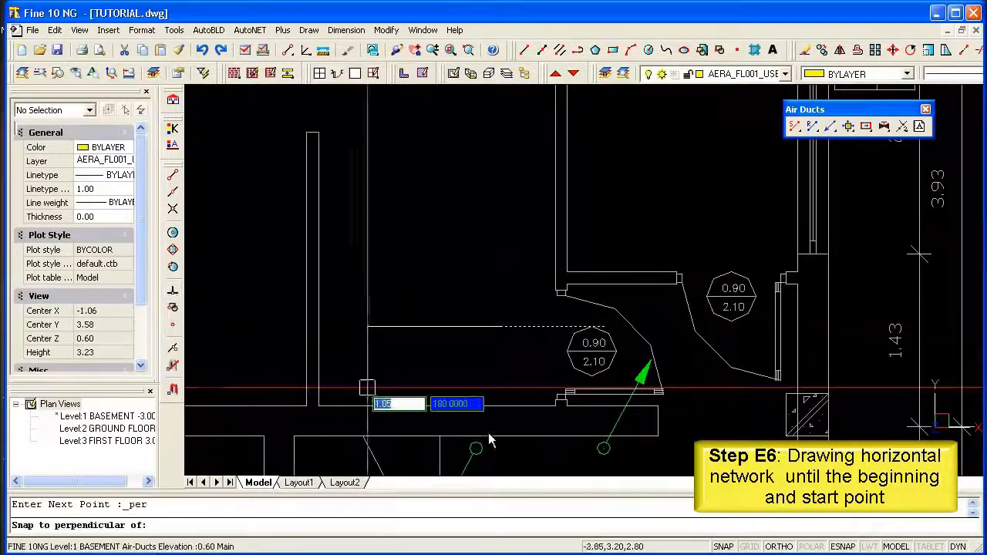
{"action": "left_click", "coordinate": [604, 450]}
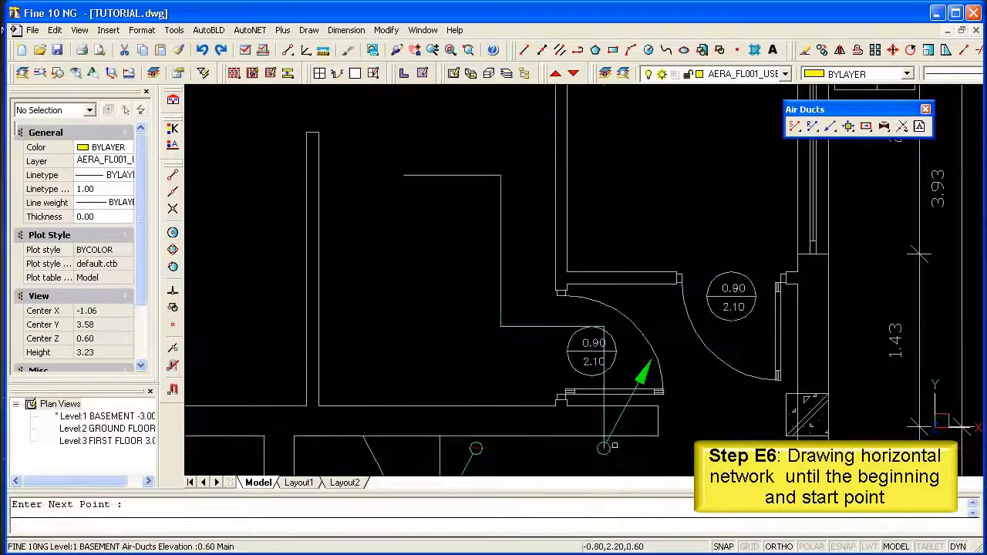
Place the network's supply start point on the free endpoint of the basement supply duct.
{"action": "left_click", "coordinate": [258, 36]}
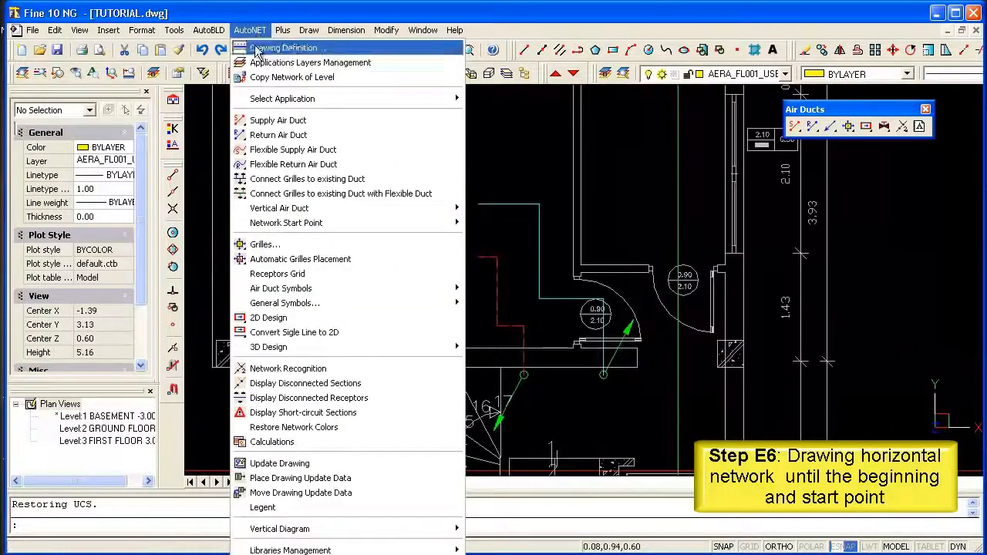
{"action": "mouse_move", "coordinate": [307, 226]}
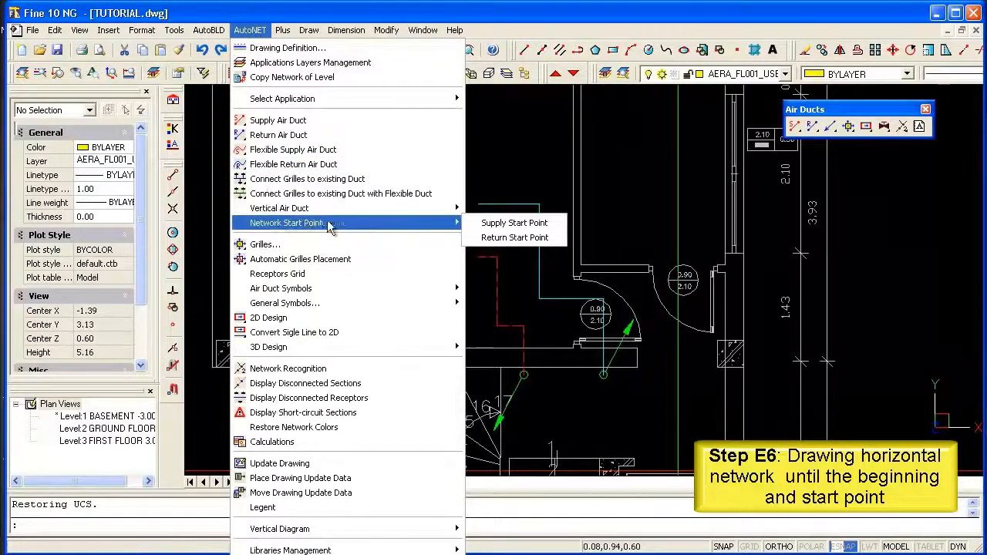
{"action": "left_click", "coordinate": [507, 226]}
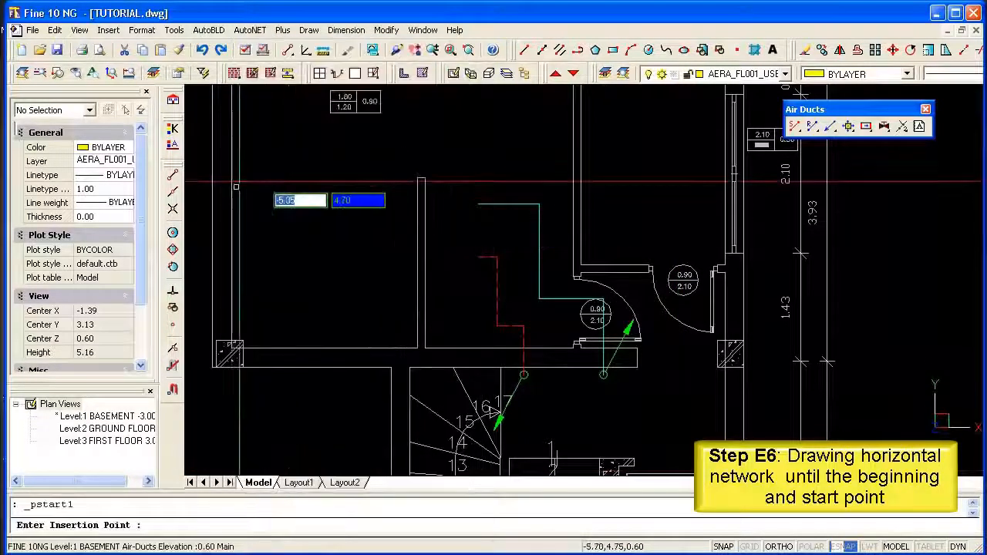
{"action": "left_click", "coordinate": [173, 177]}
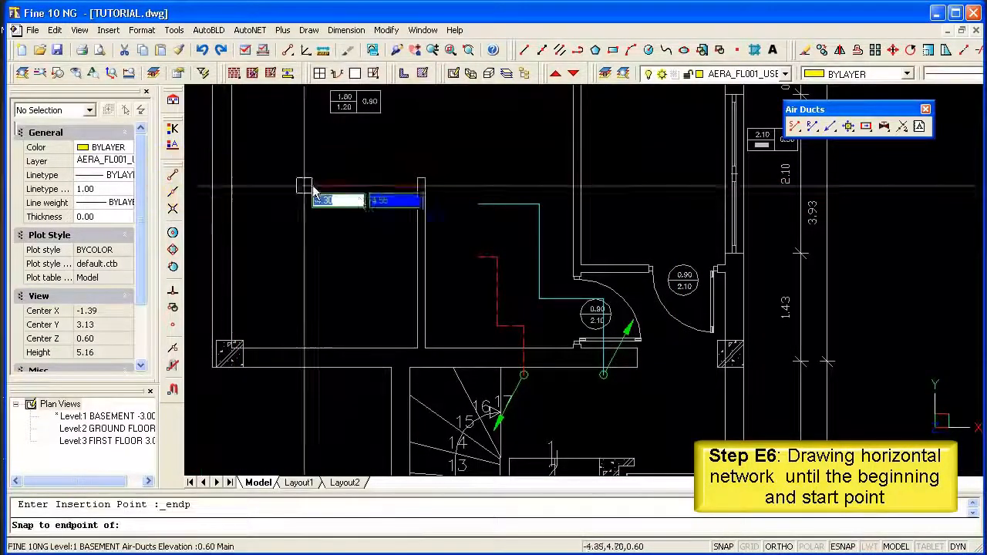
{"action": "left_click", "coordinate": [479, 203]}
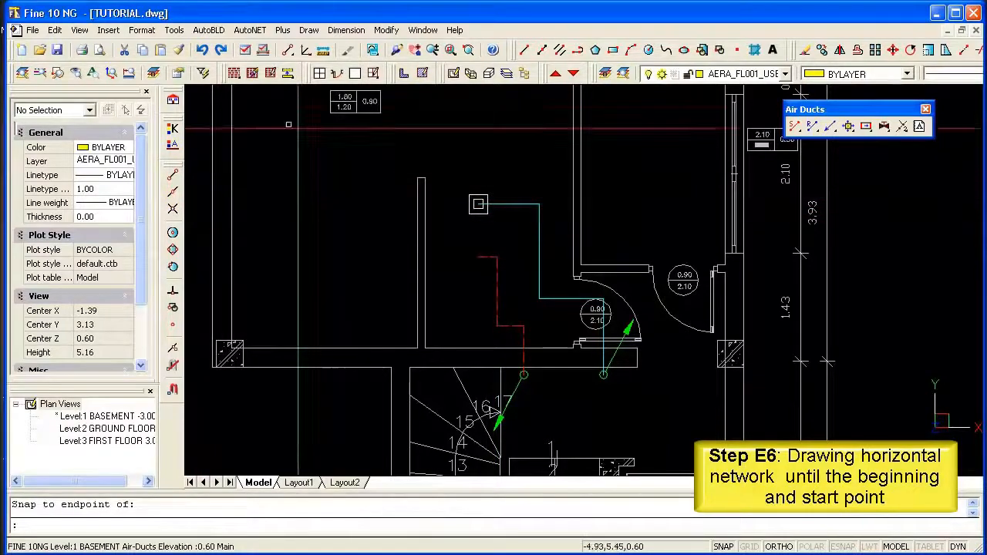
Place the network's return start point on the free endpoint of the basement return duct.
{"action": "left_click", "coordinate": [251, 30]}
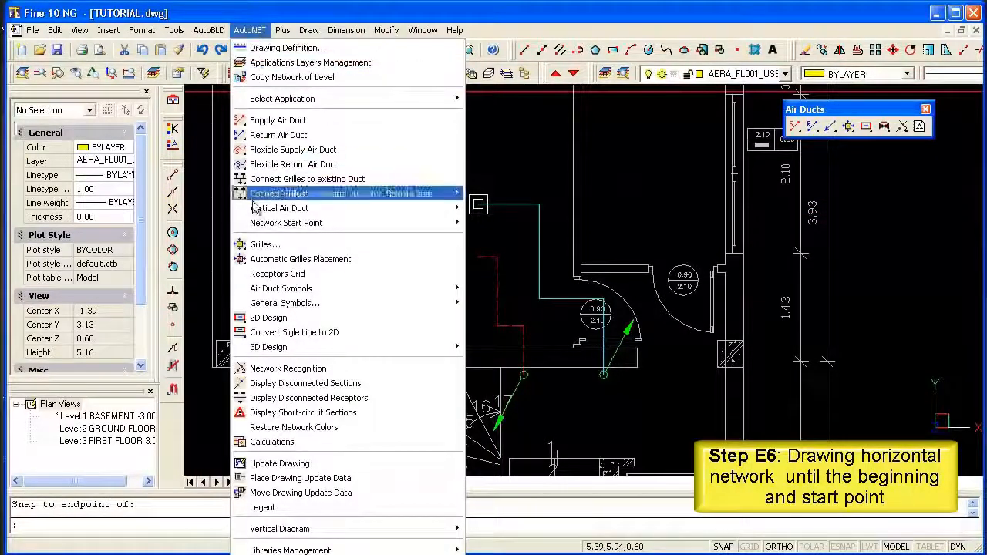
{"action": "mouse_move", "coordinate": [344, 226]}
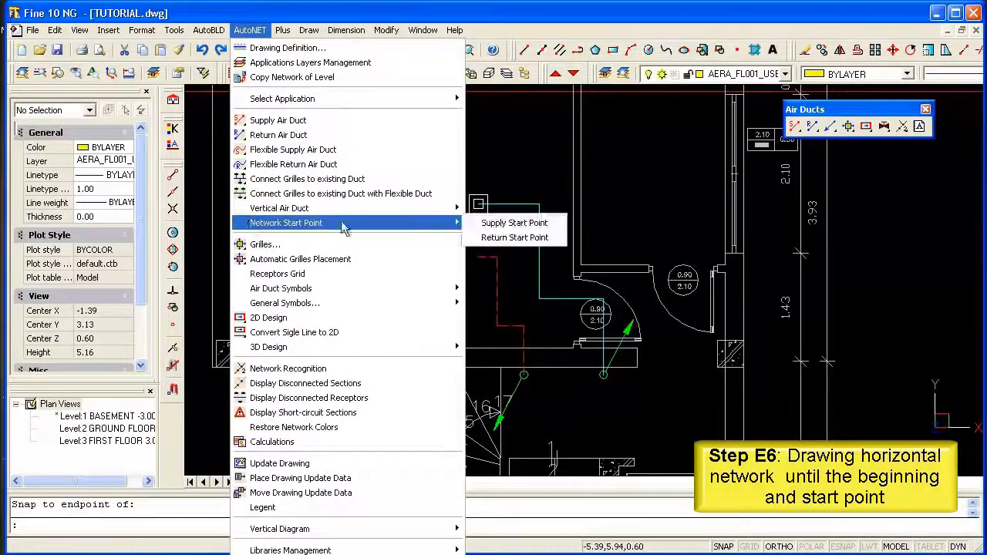
{"action": "left_click", "coordinate": [506, 239]}
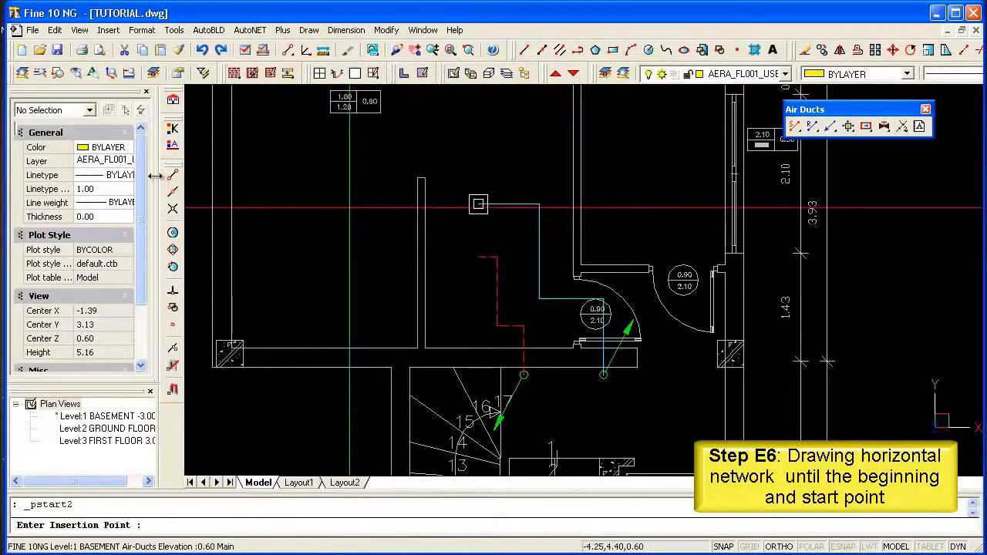
{"action": "left_click", "coordinate": [478, 257]}
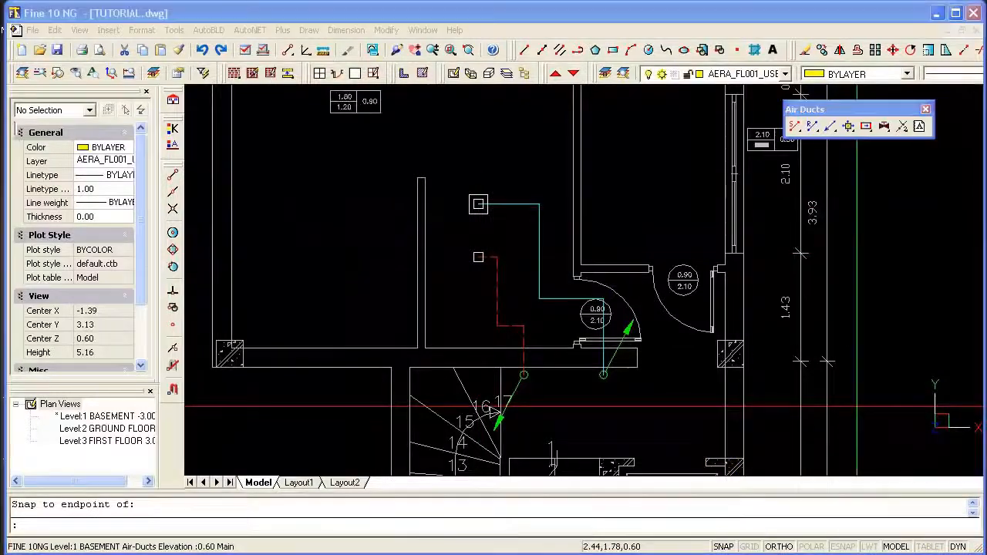
Display the duct network of all levels in axonometric view and orbit it to check the basement connections.
{"action": "left_click", "coordinate": [471, 76]}
{"action": "mouse_move", "coordinate": [469, 375]}
{"action": "middle_mouse_down", "text": "shift"}
{"action": "mouse_move", "coordinate": [467, 346]}
{"action": "mouse_move", "coordinate": [465, 372]}
{"action": "middle_mouse_up", "text": "shift"}
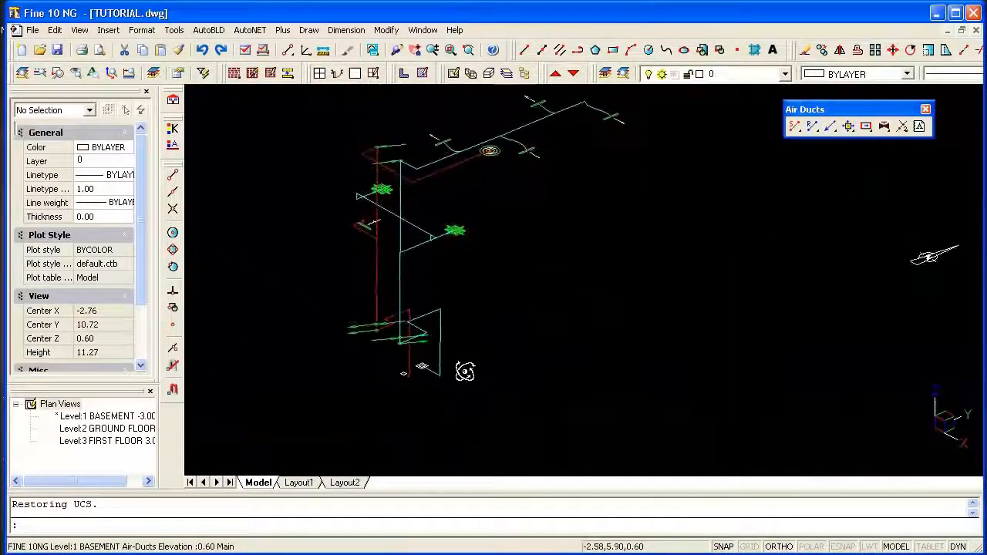